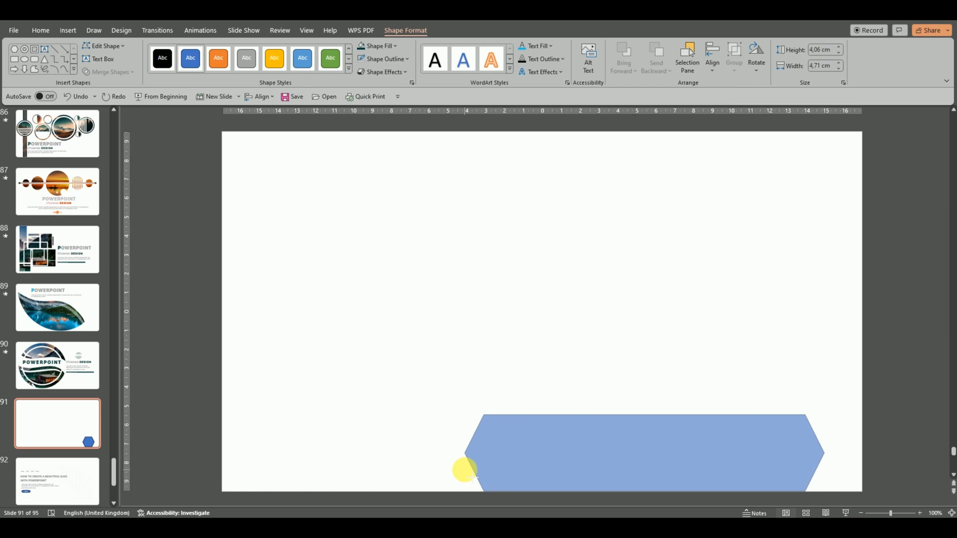
# - Widen the hexagon at the slide's lower edge to about 25.64 cm, extending past the slide's right edge, and make its pointed ends longer
pyautogui.moveTo(467, 470); pyautogui.dragTo(454, 470)
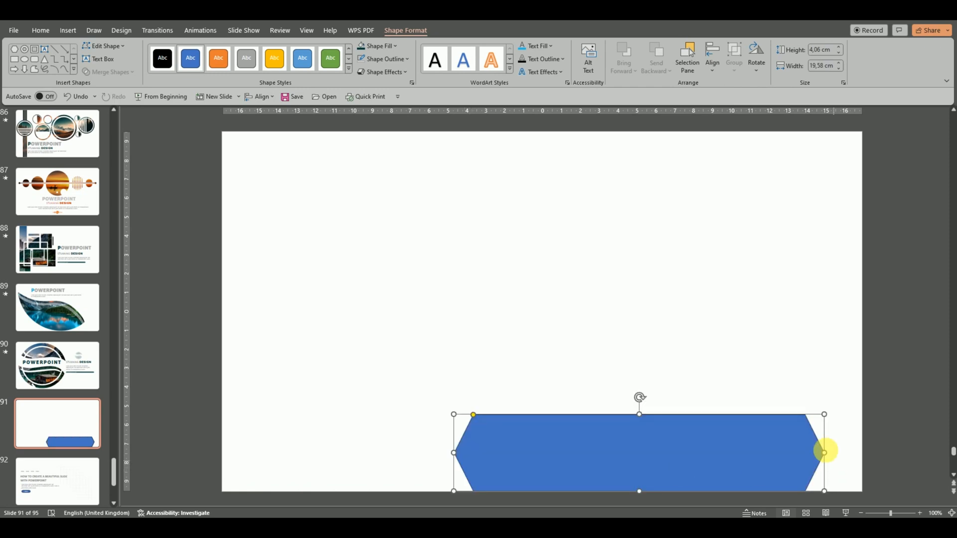
pyautogui.moveTo(828, 458); pyautogui.dragTo(887, 466)
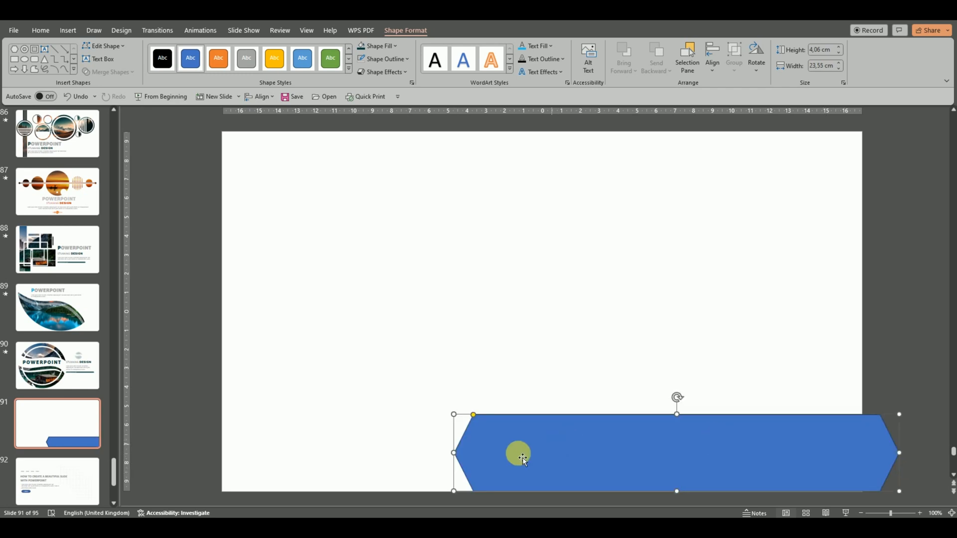
pyautogui.moveTo(460, 455); pyautogui.dragTo(414, 453)
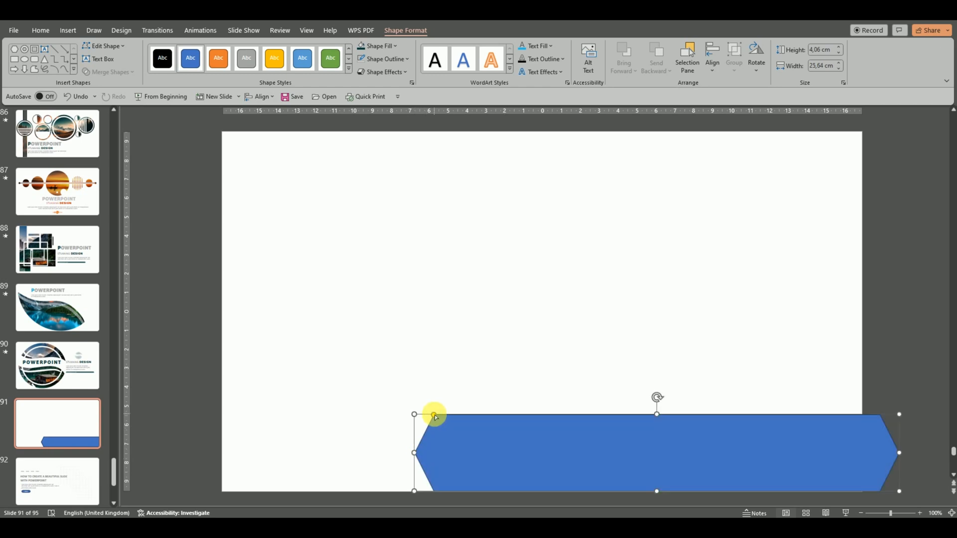
pyautogui.moveTo(435, 415); pyautogui.dragTo(448, 428)
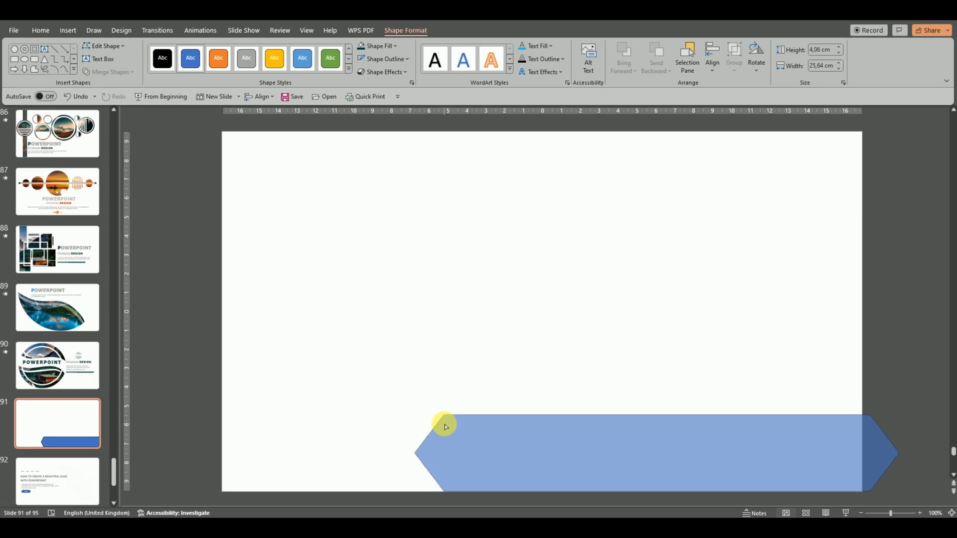
# - Stack three copies above the hexagon, narrowed to about 23.26 cm wide, so their left points step rightward going up
pyautogui.moveTo(444, 424); pyautogui.dragTo(507, 360)
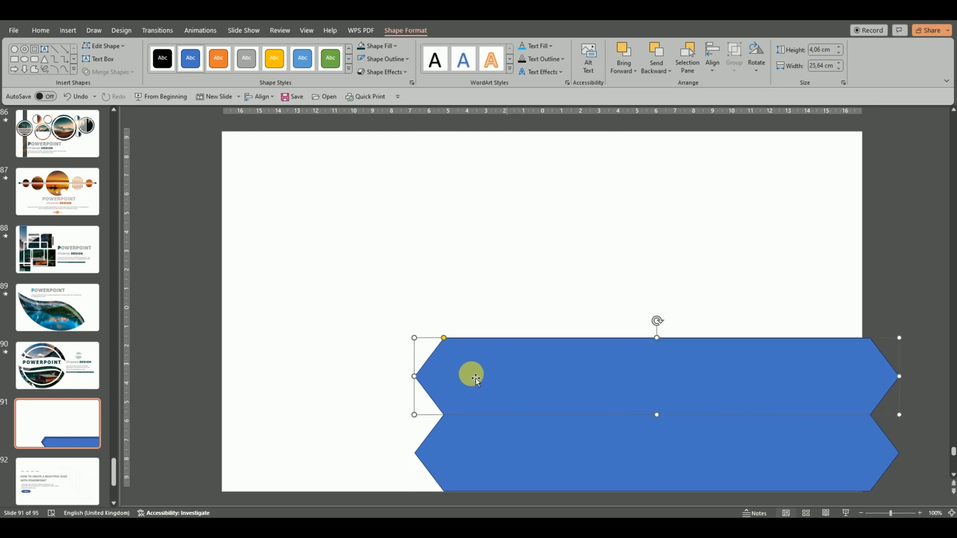
pyautogui.moveTo(414, 376); pyautogui.dragTo(460, 402)
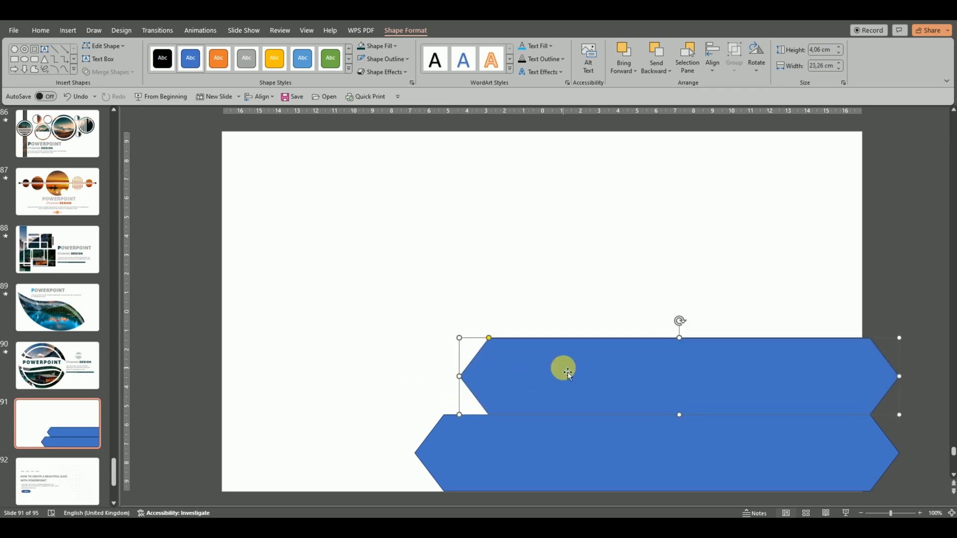
pyautogui.hotkey('ctrl', 'd')
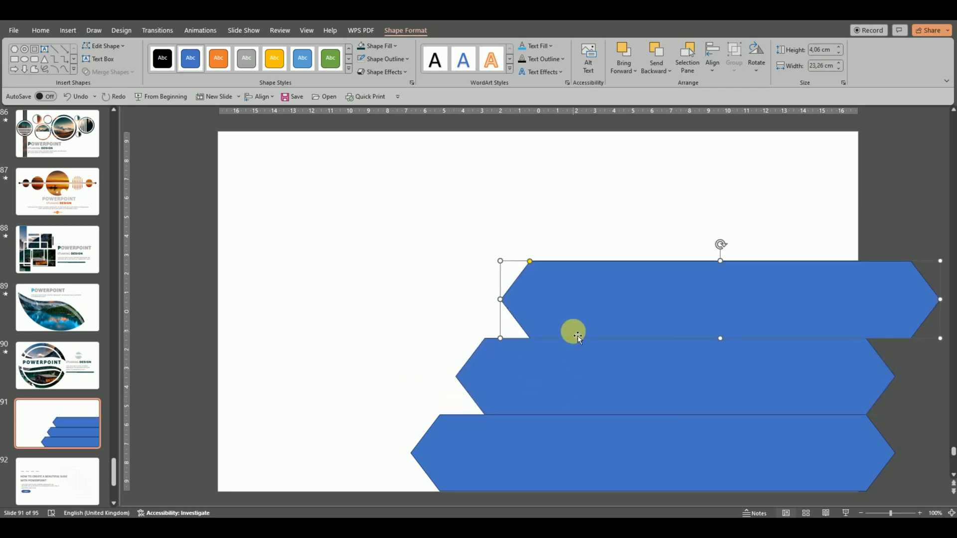
pyautogui.hotkey('ctrl', 'd')
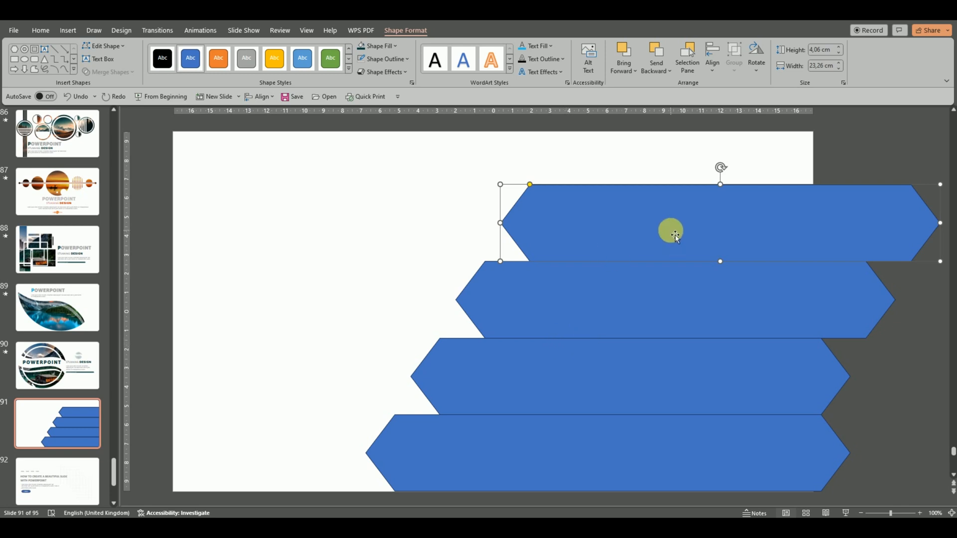
# - Raise the topmost hexagon to leave a gap below it, and distribute all four hexagons vertically
pyautogui.moveTo(695, 232); pyautogui.dragTo(690, 213)
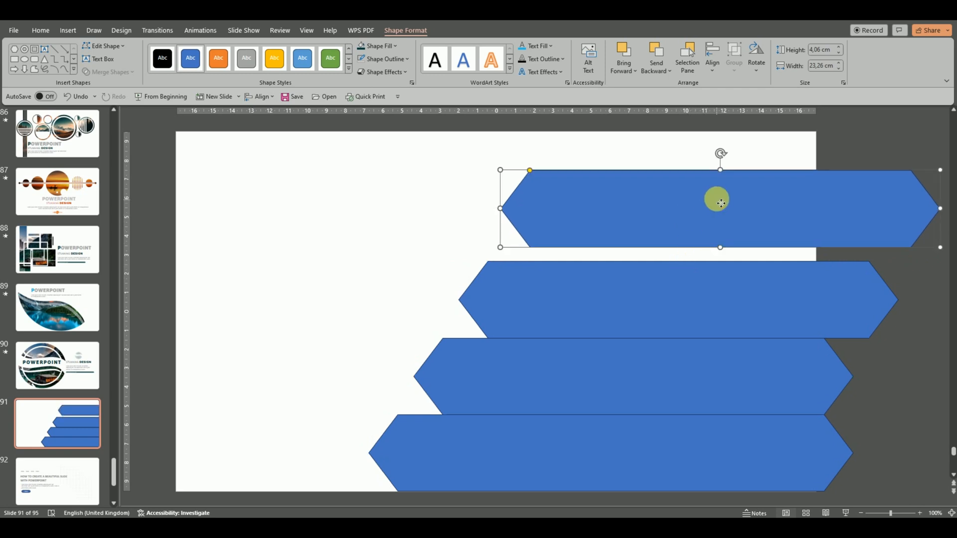
pyautogui.moveTo(716, 199); pyautogui.dragTo(715, 191)
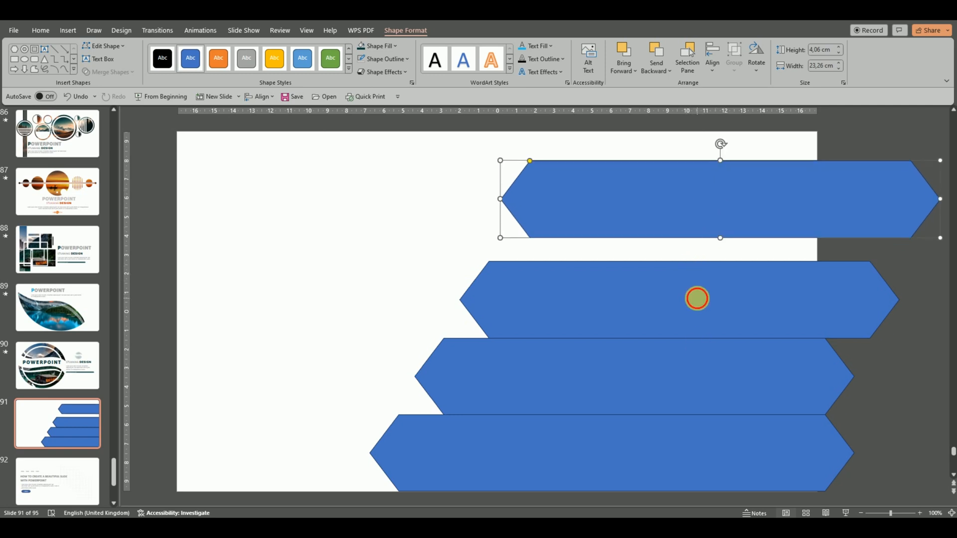
pyautogui.keyDown('shift'); pyautogui.click(694, 297); pyautogui.keyUp('shift')
pyautogui.keyDown('shift'); pyautogui.click(688, 363); pyautogui.keyUp('shift')
pyautogui.keyDown('shift'); pyautogui.click(689, 444); pyautogui.keyUp('shift')
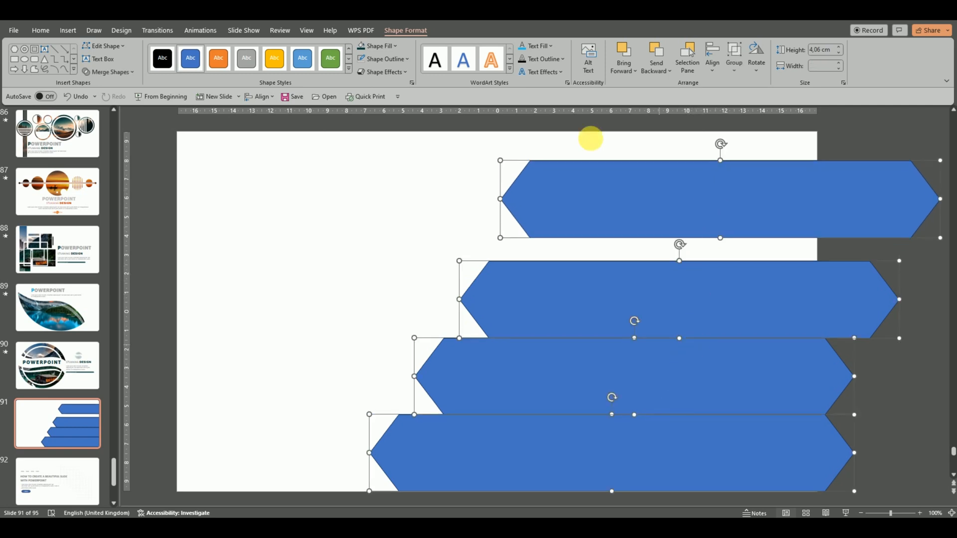
pyautogui.click(711, 72)
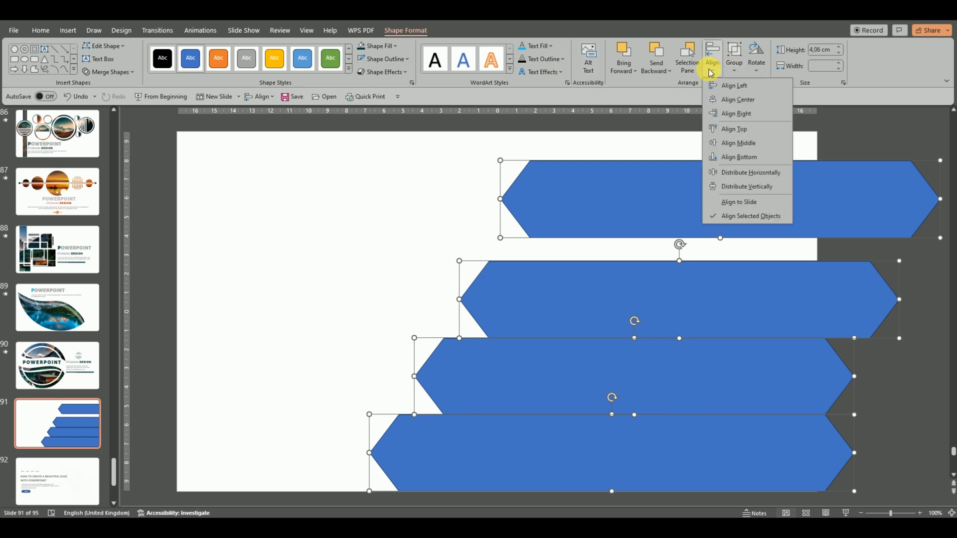
pyautogui.click(716, 190)
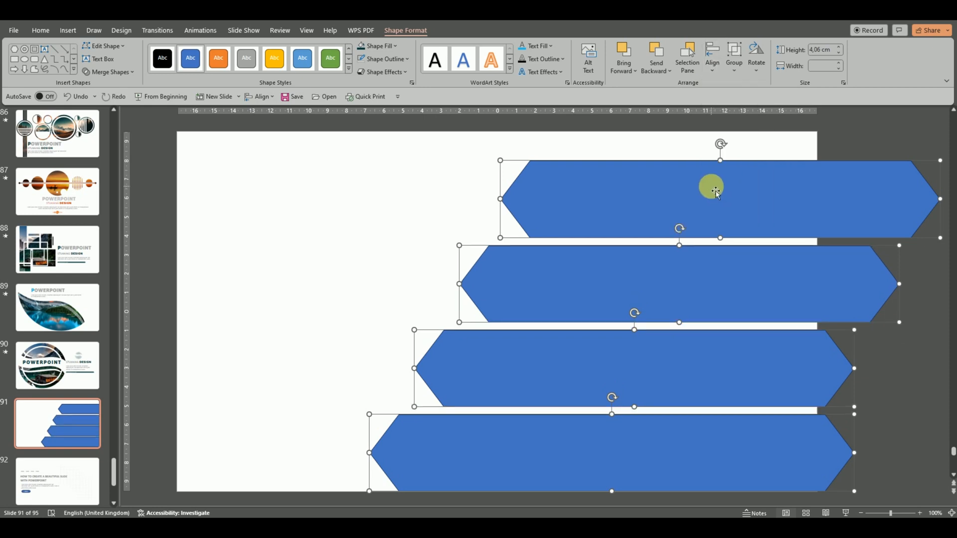
# - Nudge the four hexagons up to centre them vertically on the slide, and merge them into one shape with Union
pyautogui.press('Up')
pyautogui.press('Up')
pyautogui.press('Up')
pyautogui.press('Up')
pyautogui.press('Up')
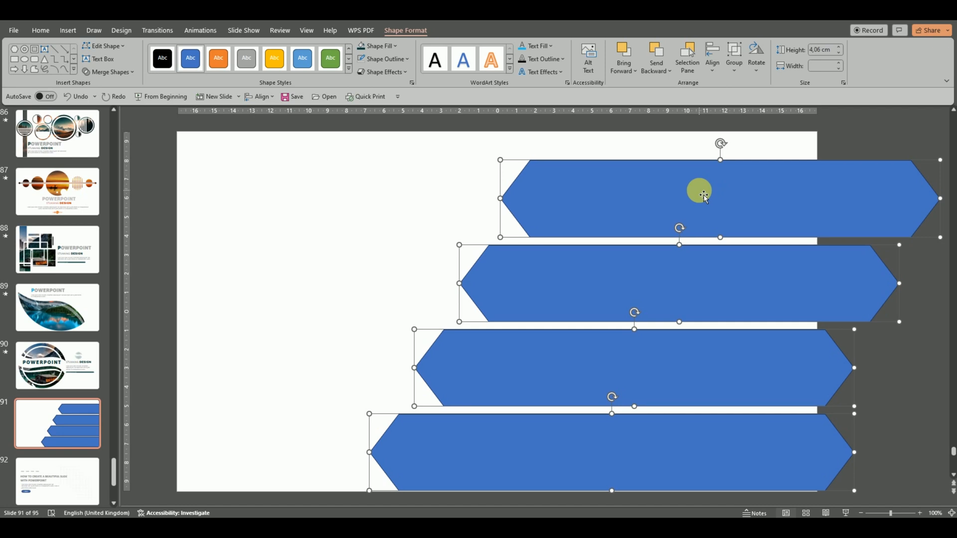
pyautogui.press('Up')
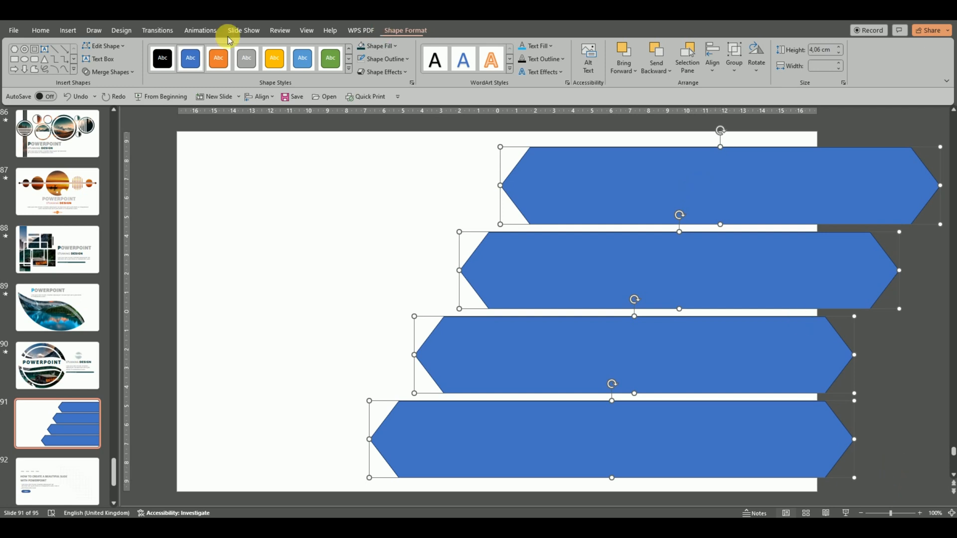
pyautogui.click(124, 74)
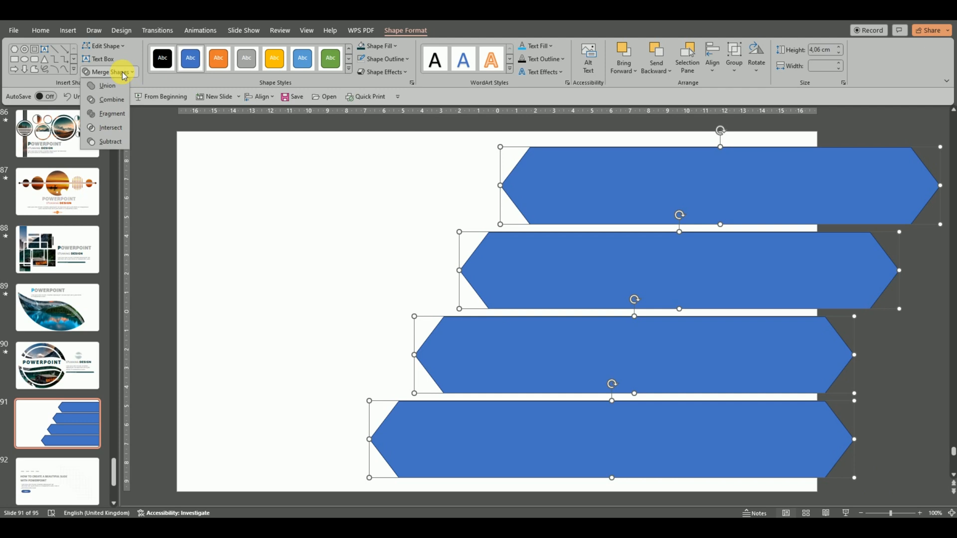
pyautogui.click(102, 91)
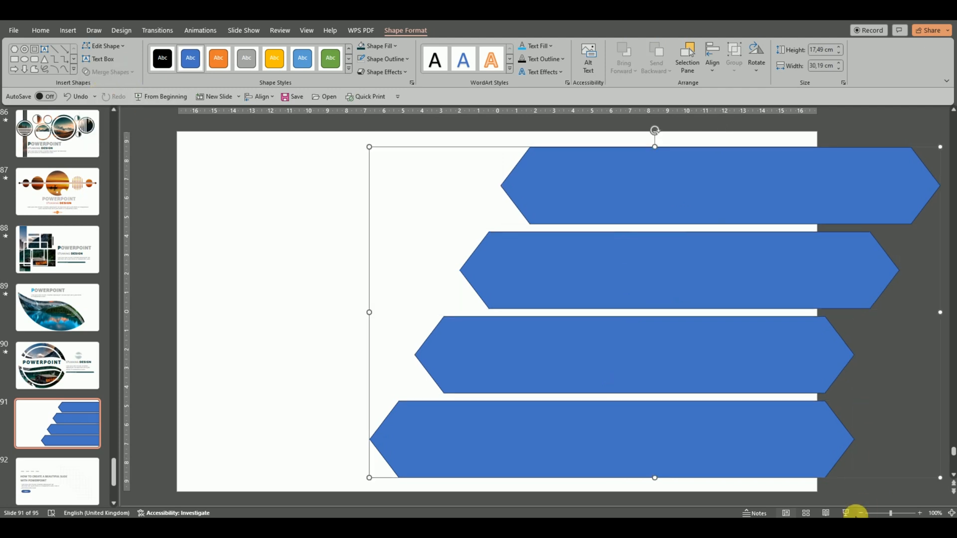
# - Draw a rectangle about 8.06 cm wide and 24.11 cm high along the slide's right edge, covering the hexagon ends outside the slide
pyautogui.click(861, 514)
pyautogui.click(861, 514)
pyautogui.click(861, 514)
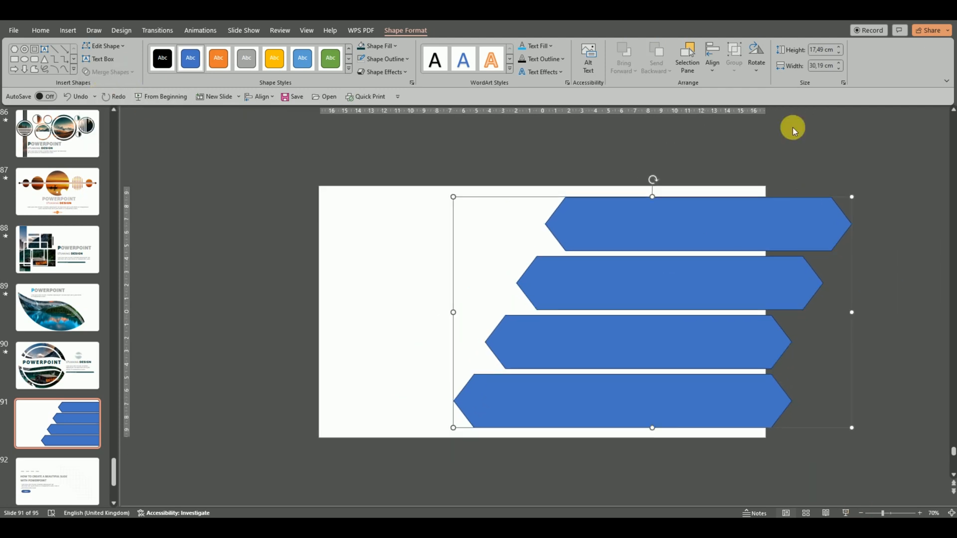
pyautogui.click(792, 149)
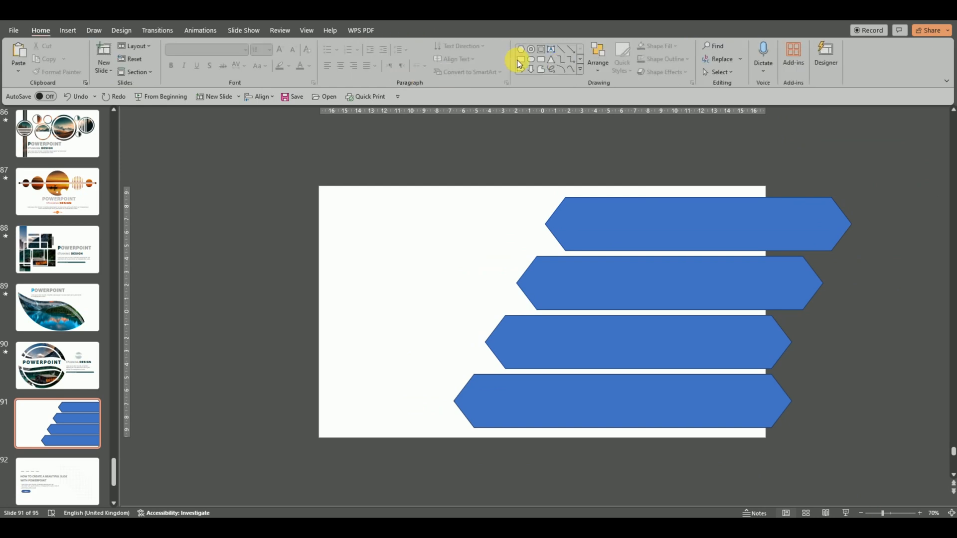
pyautogui.click(522, 60)
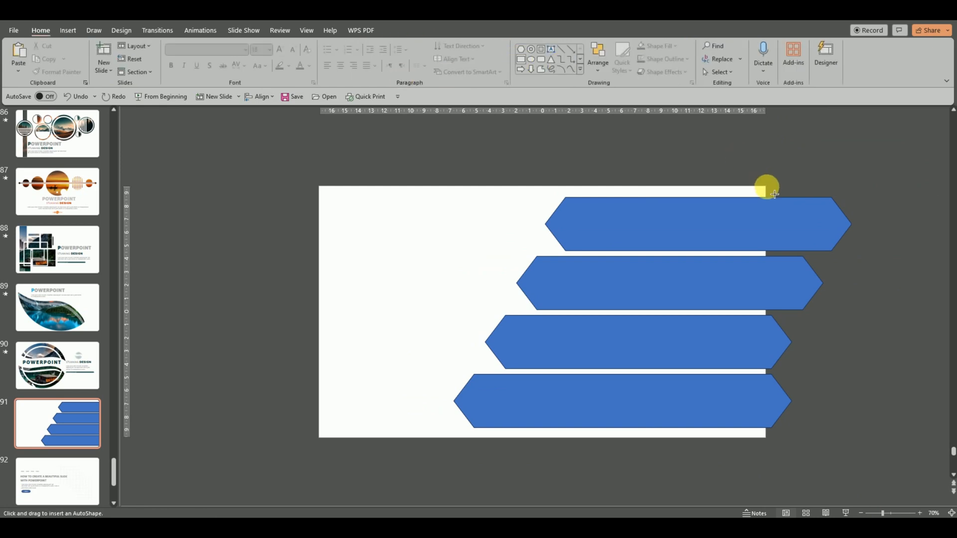
pyautogui.moveTo(766, 187); pyautogui.dragTo(872, 505)
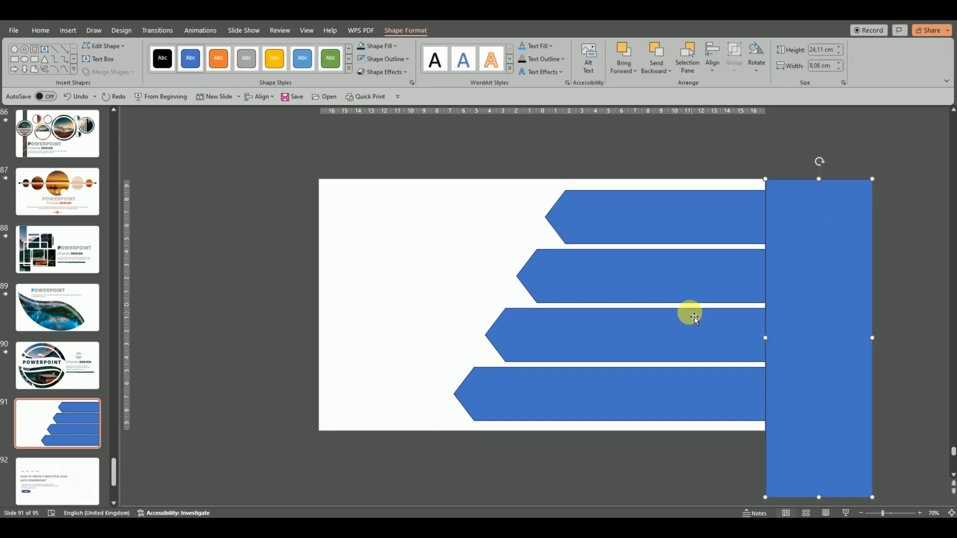
# - Subtract the rectangle from the merged hexagons to trim them flush with the slide's right edge
pyautogui.click(680, 325)
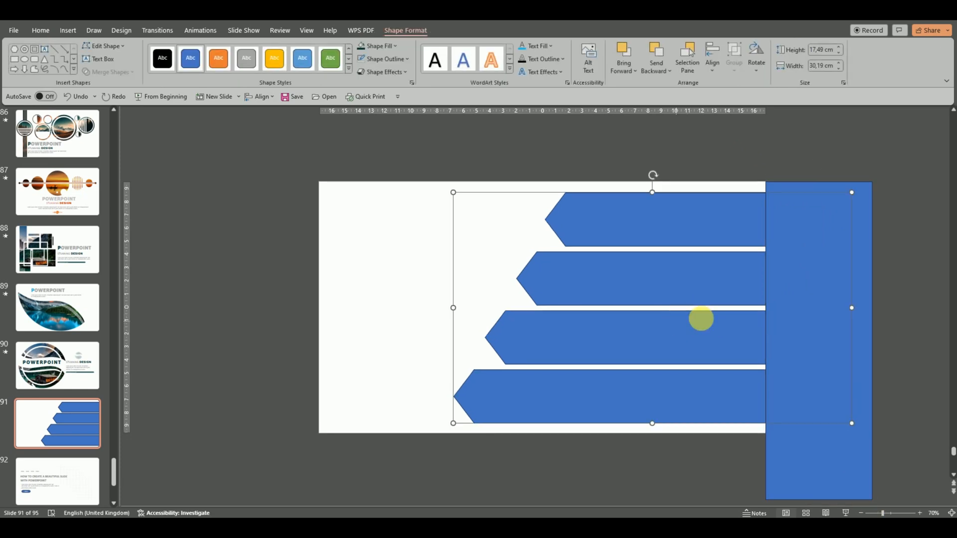
pyautogui.keyDown('shift'); pyautogui.click(869, 236); pyautogui.keyUp('shift')
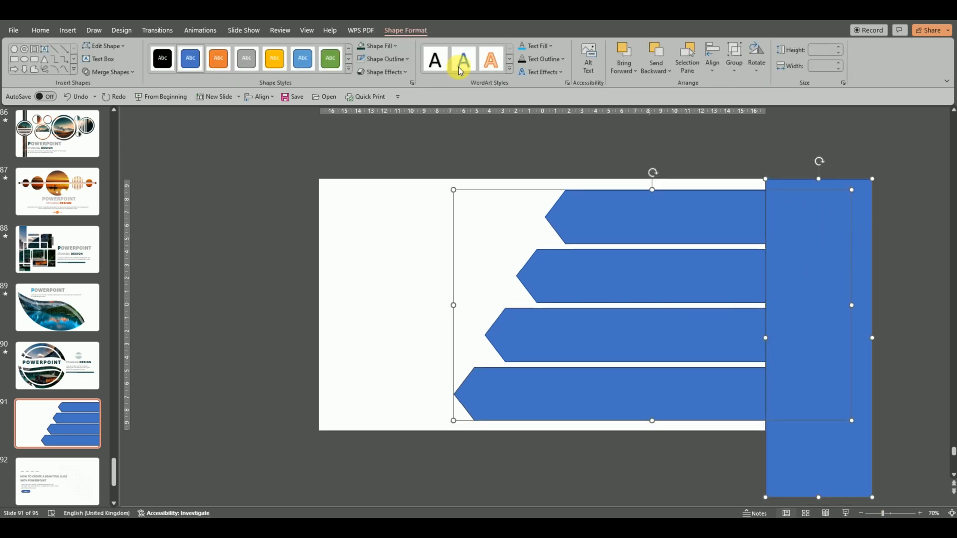
pyautogui.click(109, 72)
pyautogui.click(107, 142)
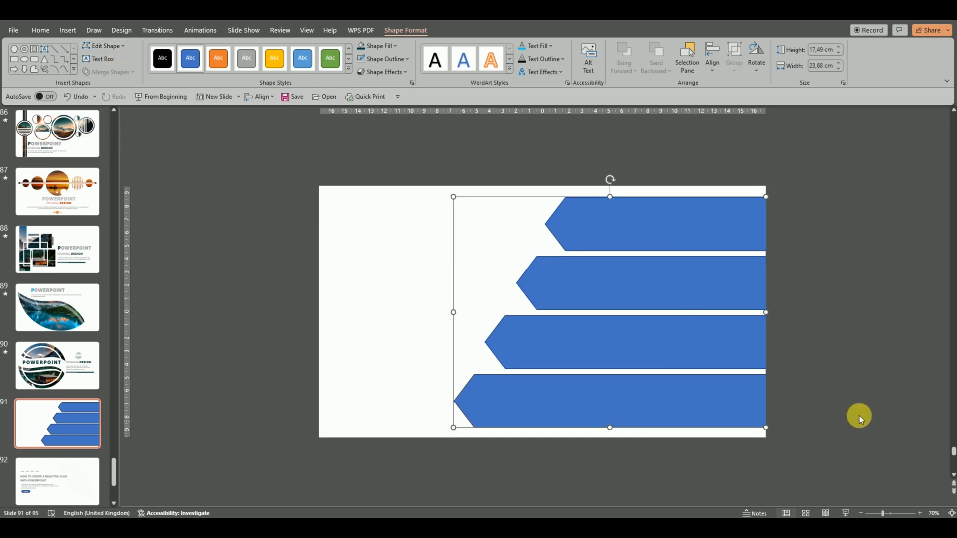
pyautogui.click(806, 198)
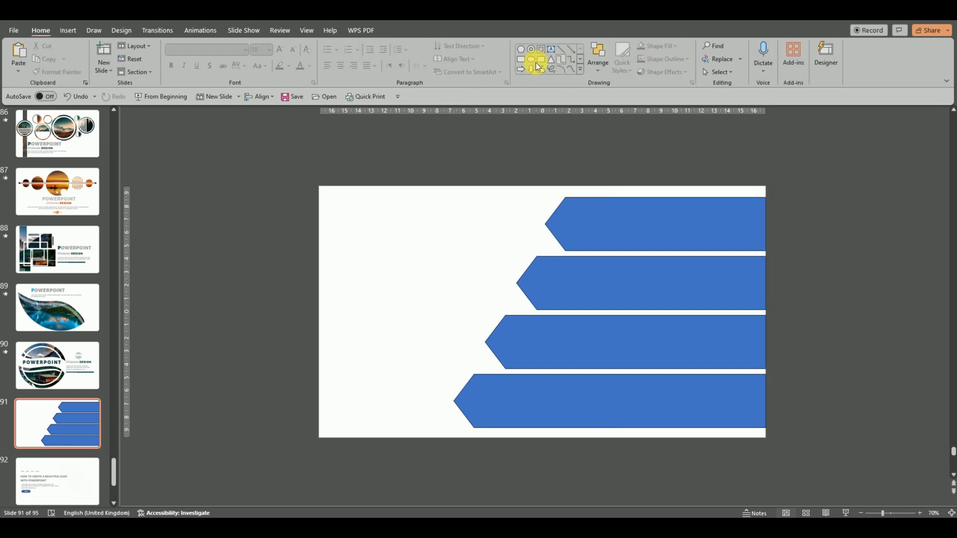
# - Draw a thin bar about 25.68 by 0.42 cm and tilt it diagonally across all four rows, undoing any accidental shift of the merged hexagons
pyautogui.click(519, 60)
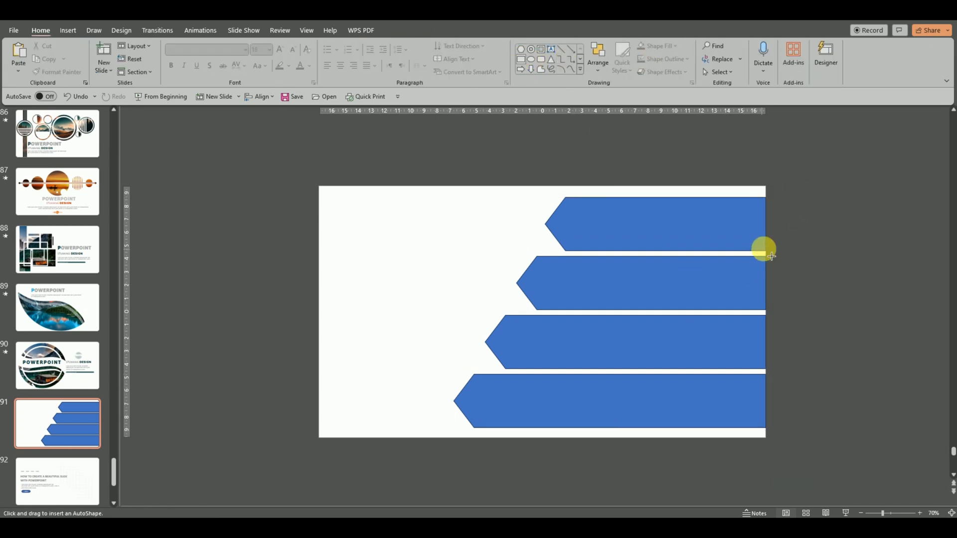
pyautogui.moveTo(772, 258); pyautogui.dragTo(428, 255)
pyautogui.moveTo(597, 231); pyautogui.dragTo(598, 292)
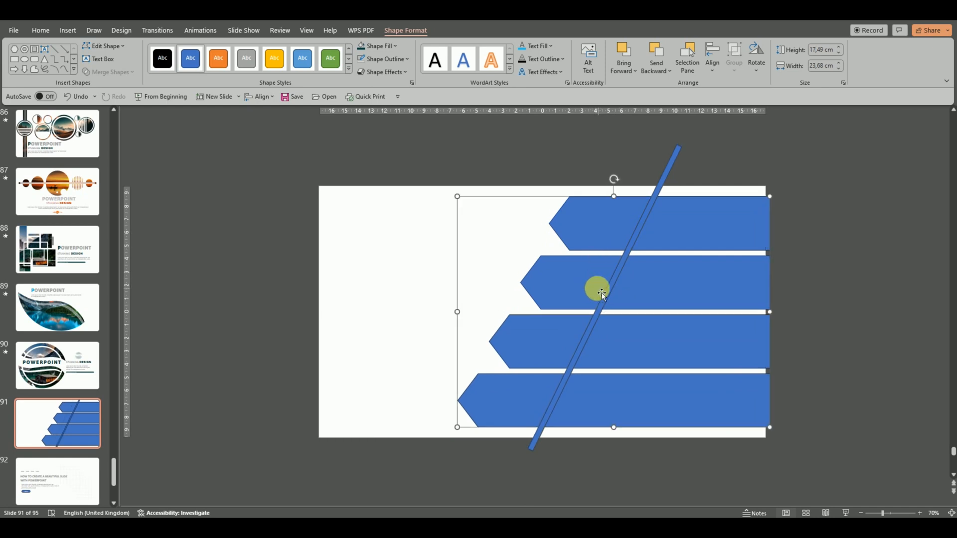
pyautogui.hotkey('ctrl', 'z')
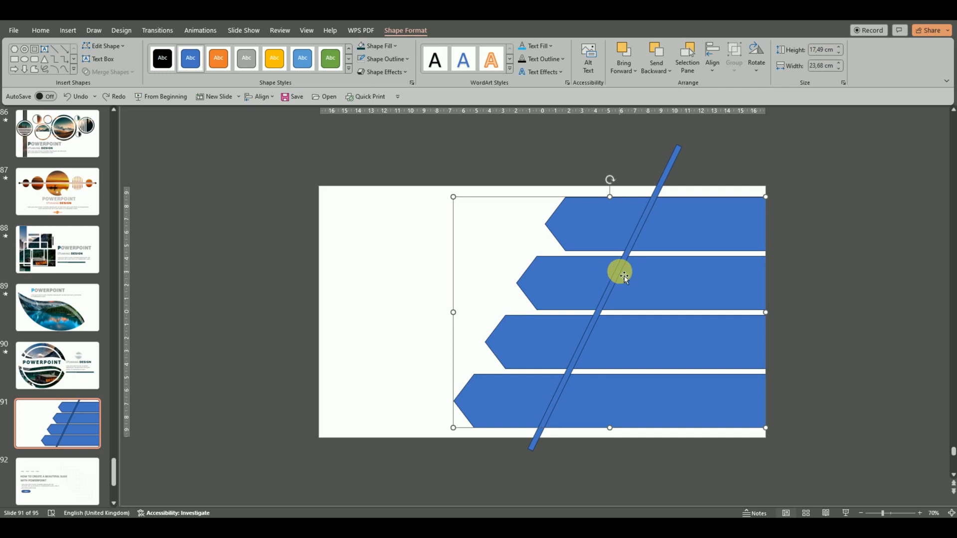
# - Move the diagonal bar slightly down and to the left, and place a parallel copy to its right at the same height
pyautogui.click(612, 282)
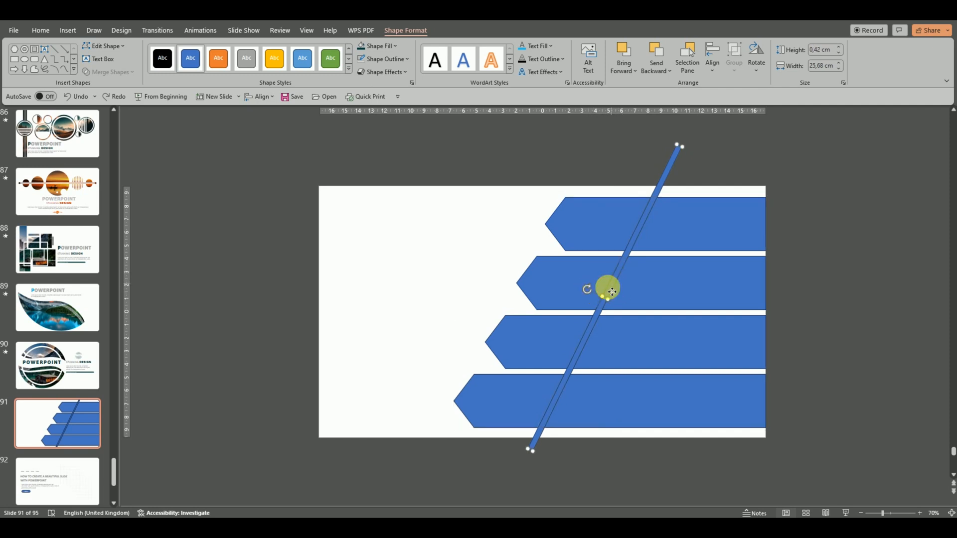
pyautogui.moveTo(607, 286); pyautogui.dragTo(686, 303)
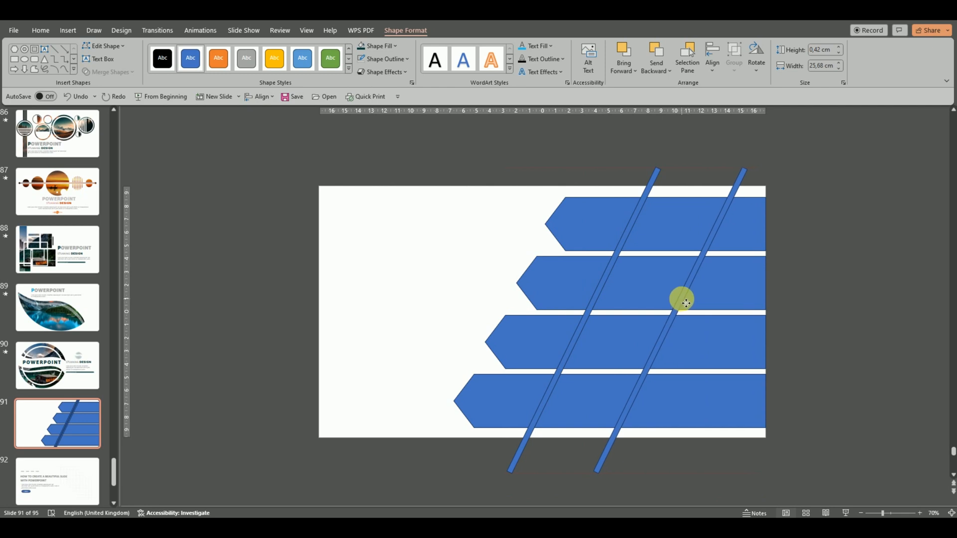
pyautogui.moveTo(686, 302); pyautogui.dragTo(682, 299)
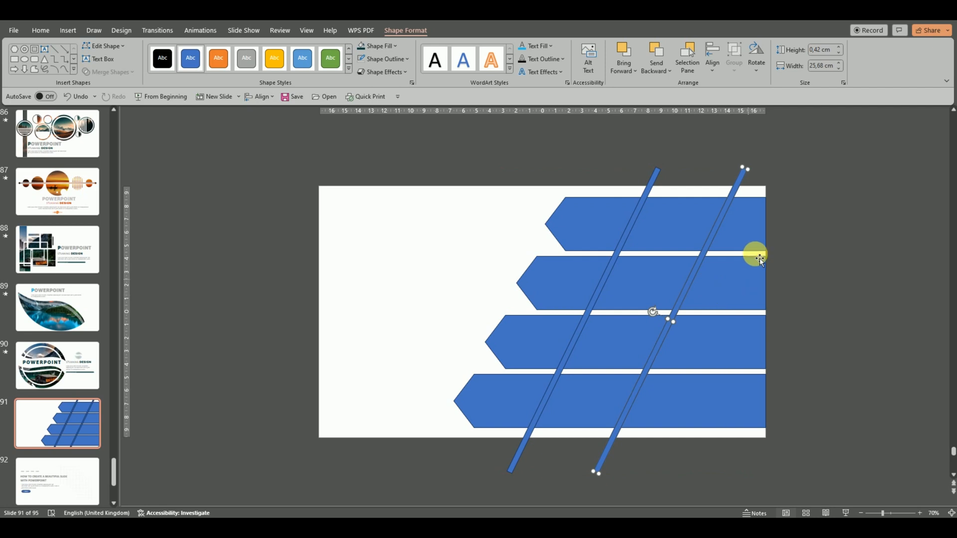
# - Split the merged hexagon shape along both diagonal bars with Fragment
pyautogui.click(753, 236)
pyautogui.keyDown('shift'); pyautogui.click(711, 235); pyautogui.keyUp('shift')
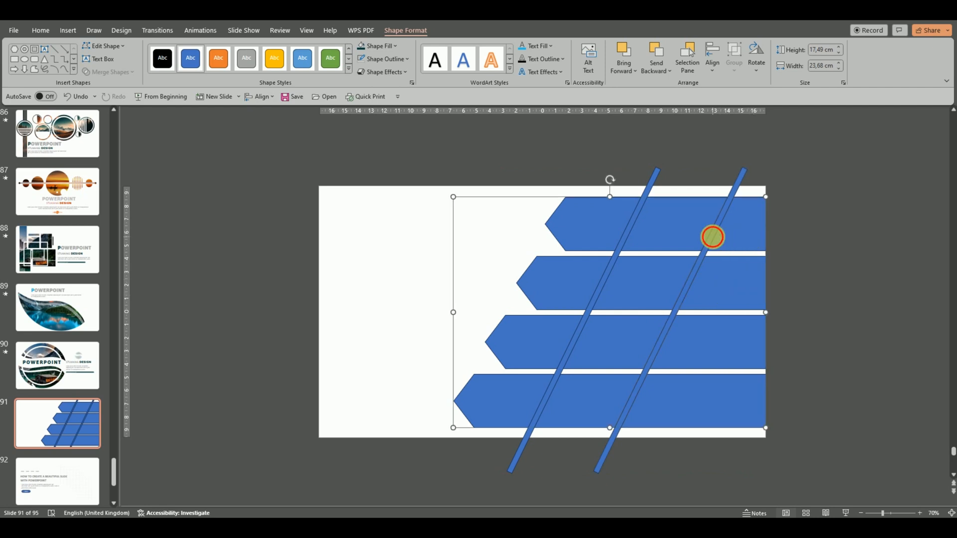
pyautogui.keyDown('shift'); pyautogui.click(629, 249); pyautogui.keyUp('shift')
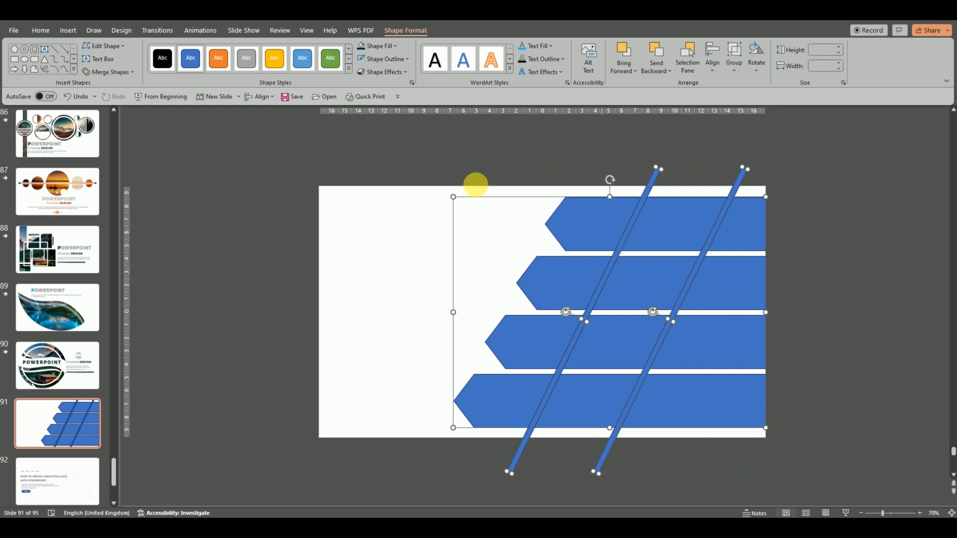
pyautogui.click(128, 74)
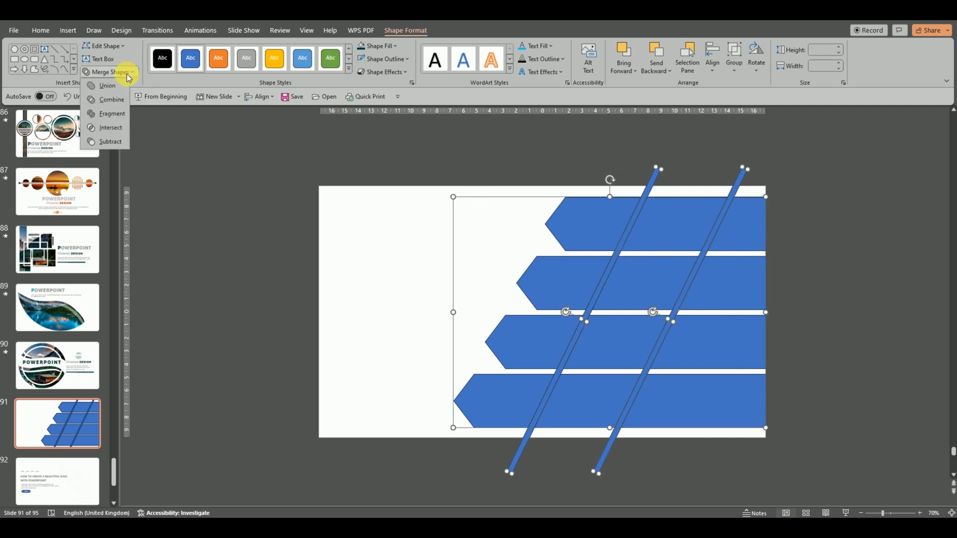
pyautogui.click(113, 114)
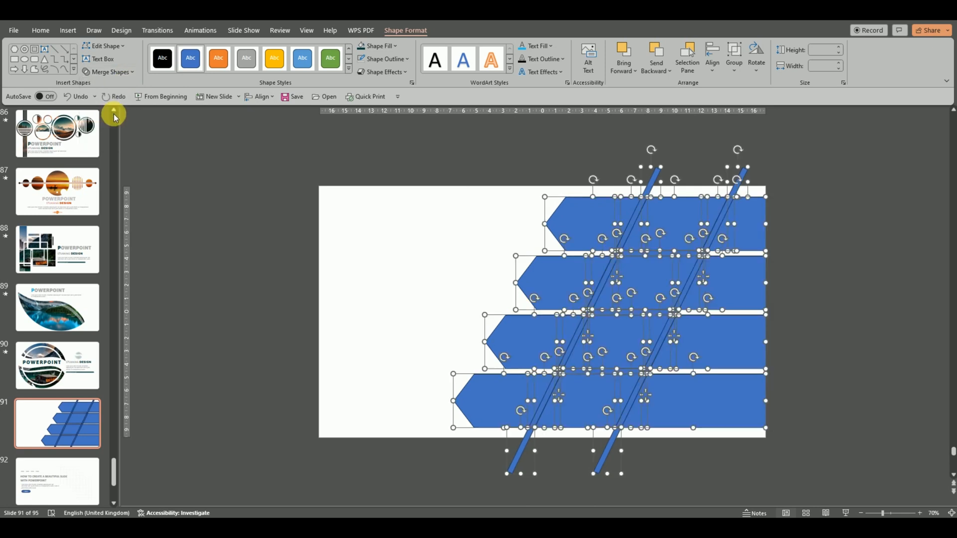
# - Delete the leftover end of the second diagonal bar that sticks out above the top row
pyautogui.click(807, 167)
pyautogui.moveTo(775, 145); pyautogui.dragTo(691, 246)
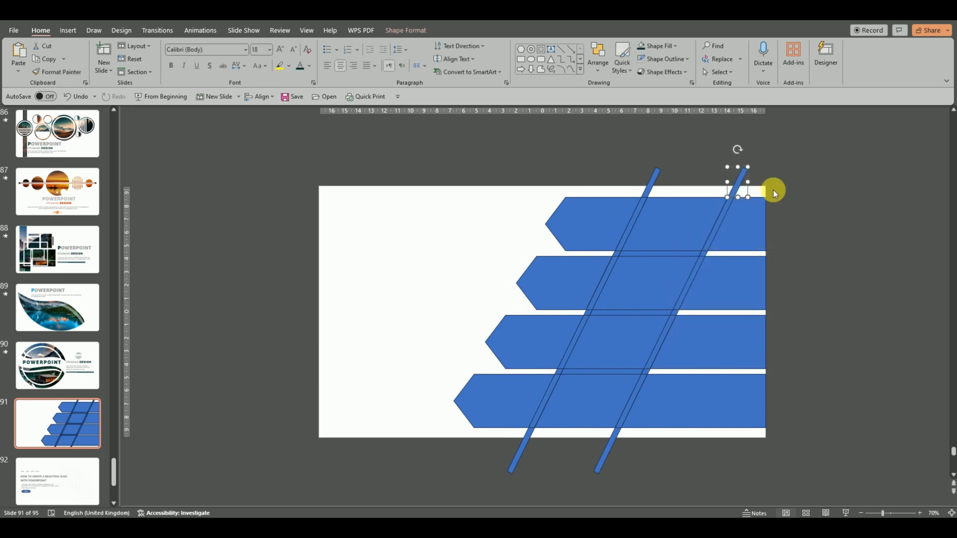
pyautogui.press('Delete')
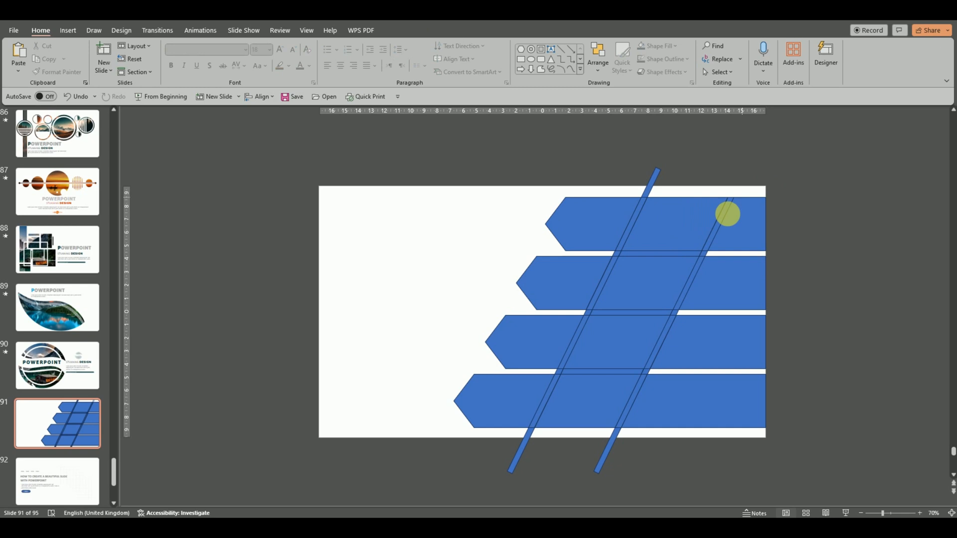
pyautogui.click(723, 221)
pyautogui.press('Delete')
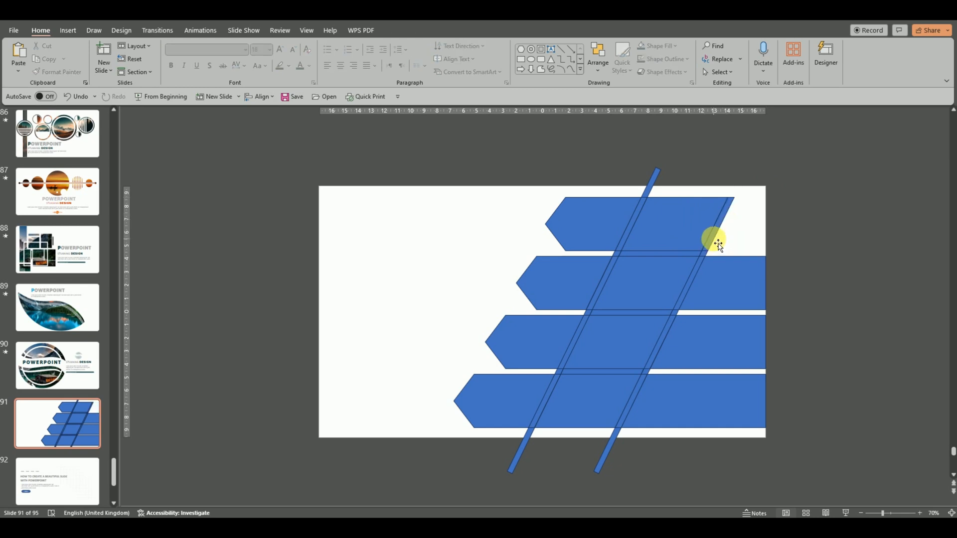
pyautogui.hotkey('ctrl', 'z')
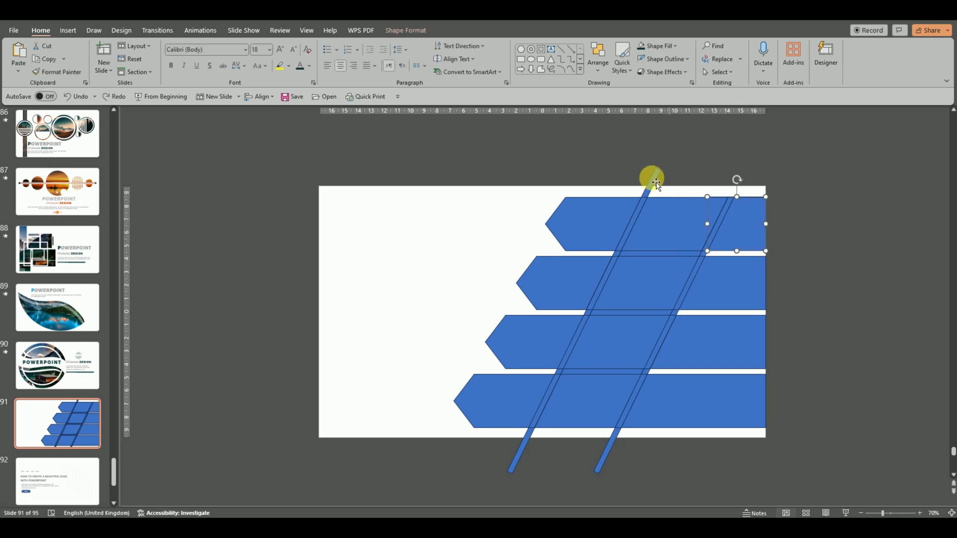
# - Delete the other three protruding bar ends: the one above the top row and the two below the bottom row
pyautogui.click(652, 178)
pyautogui.press('Delete')
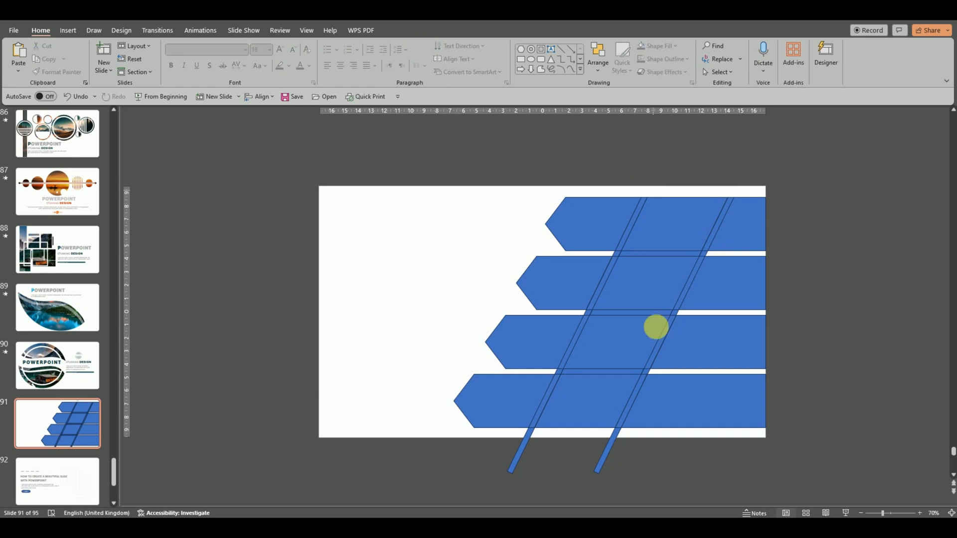
pyautogui.click(617, 437)
pyautogui.press('Delete')
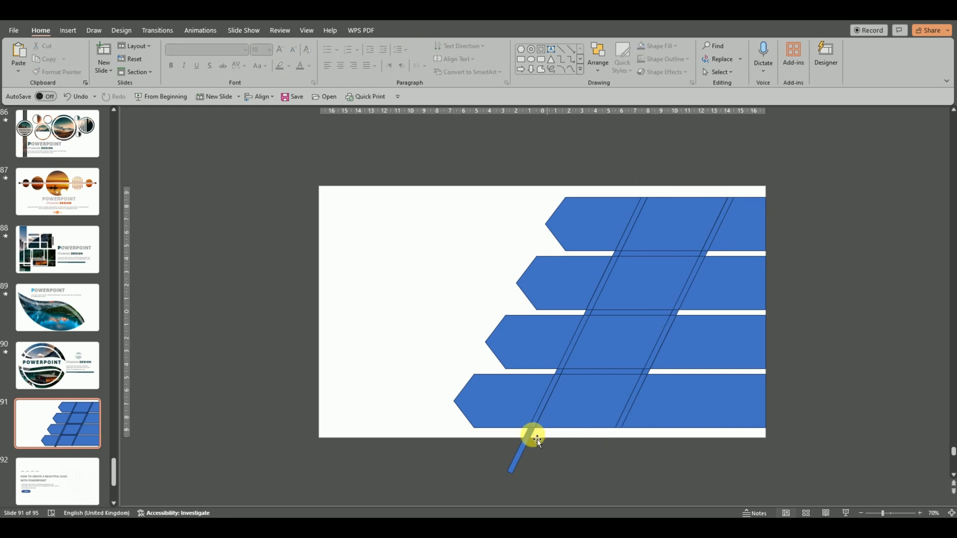
pyautogui.click(532, 437)
pyautogui.press('Delete')
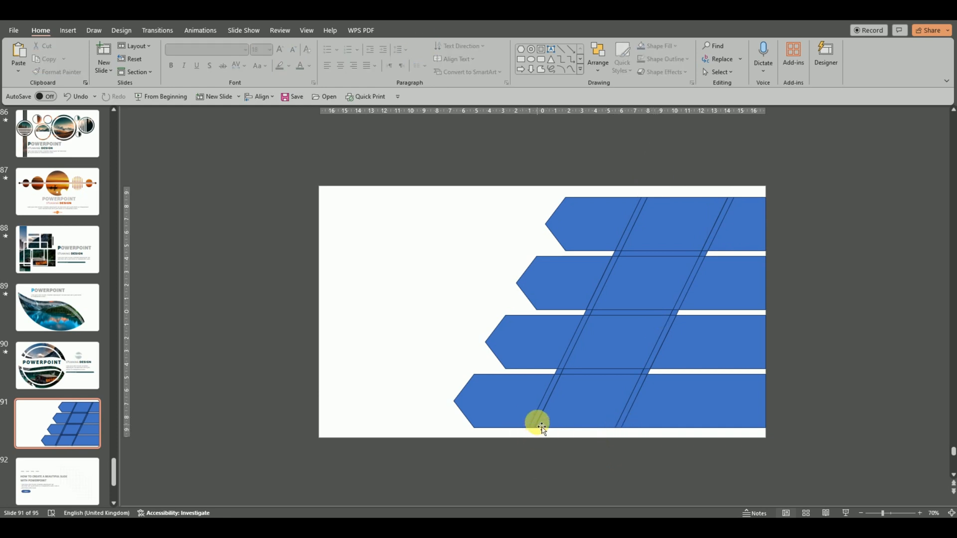
# - Delete the first diagonal's strip pieces crossing the top three rows, including the small junction between the second and third rows
pyautogui.click(580, 341)
pyautogui.press('Delete')
pyautogui.click(590, 313)
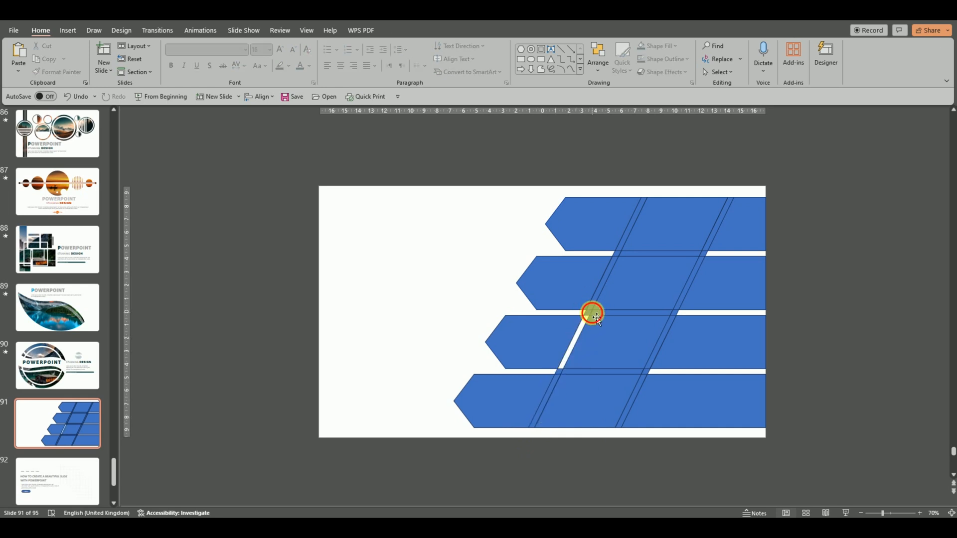
pyautogui.press('Delete')
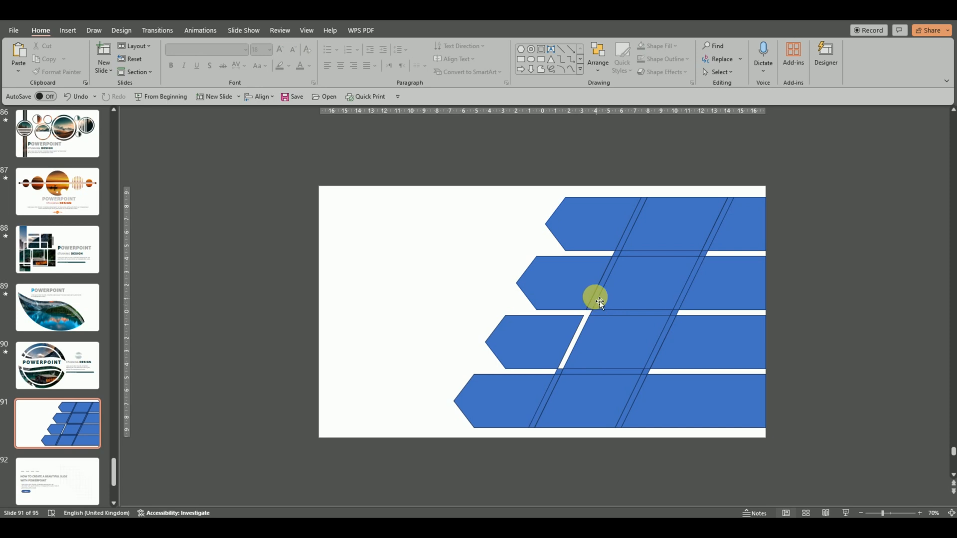
pyautogui.click(600, 301)
pyautogui.press('Delete')
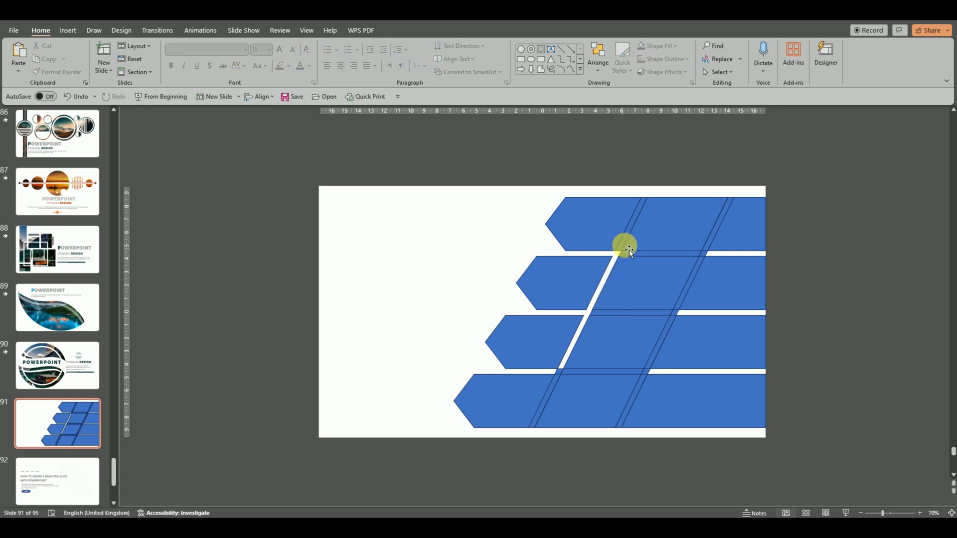
pyautogui.click(623, 237)
pyautogui.press('Delete')
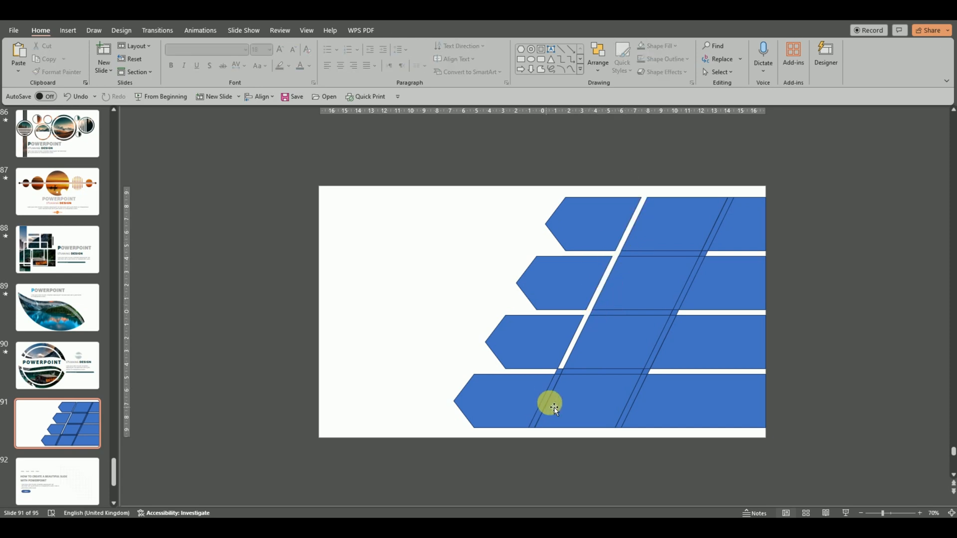
# - Delete the first diagonal's strip piece in the bottom row, plus the junction and horizontal sliver between the third and fourth rows
pyautogui.click(551, 403)
pyautogui.press('Delete')
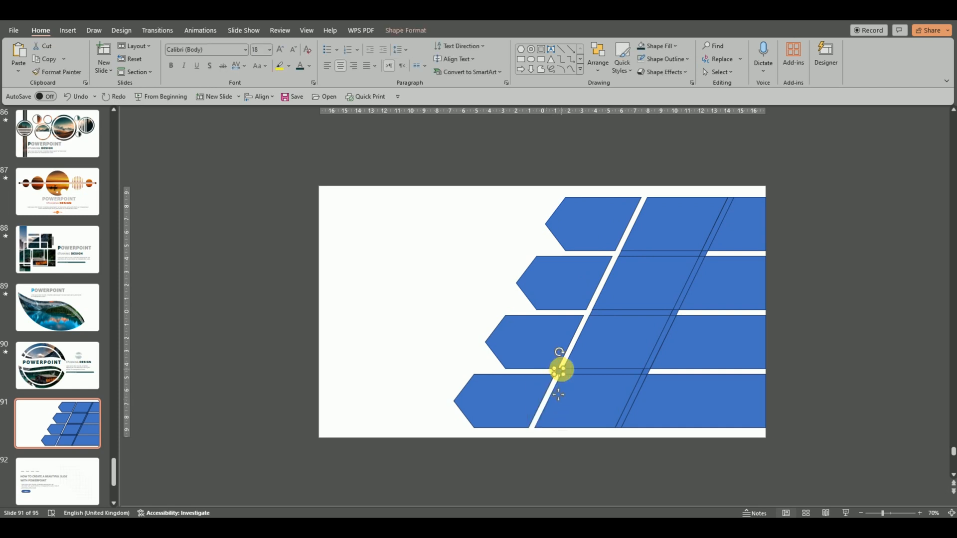
pyautogui.click(562, 372)
pyautogui.press('Delete')
pyautogui.click(588, 375)
pyautogui.press('Delete')
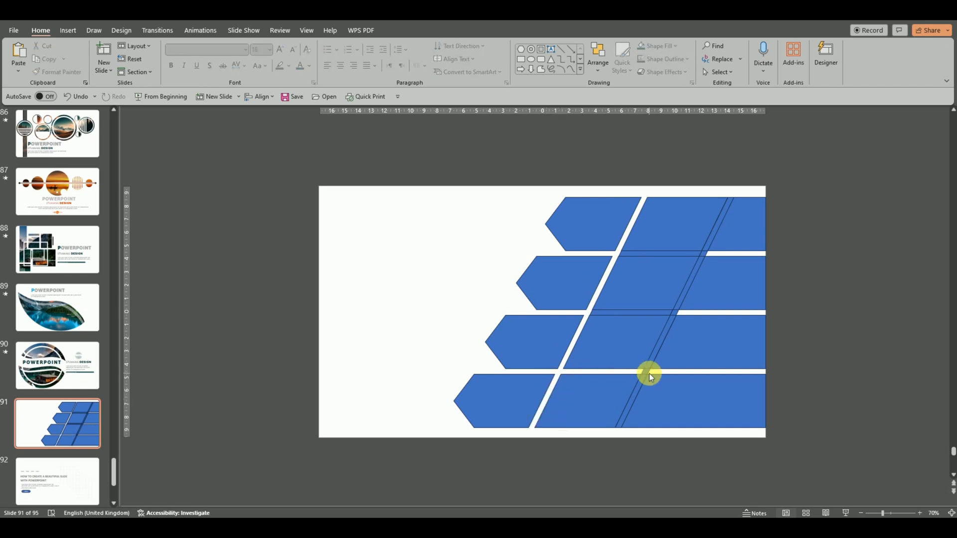
pyautogui.click(646, 374)
pyautogui.press('Delete')
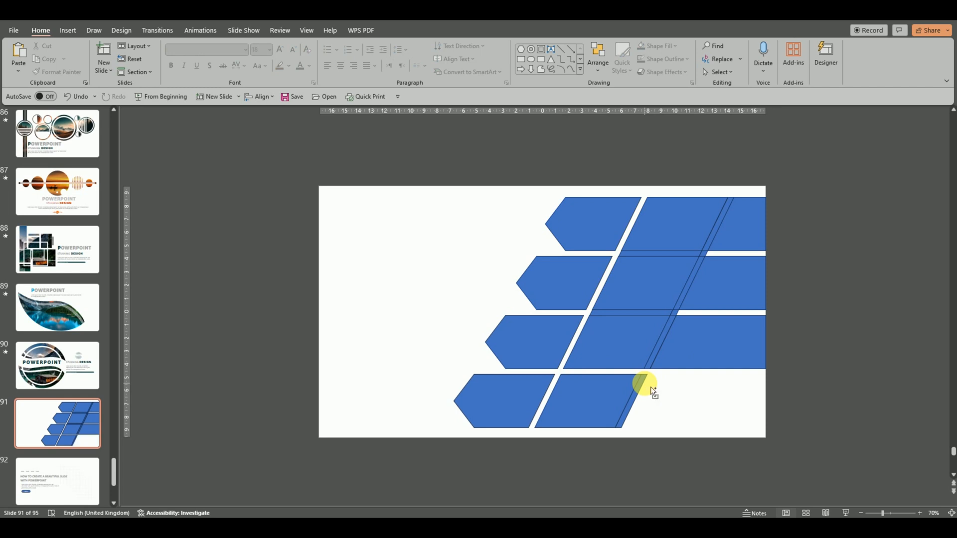
pyautogui.hotkey('ctrl', 'z')
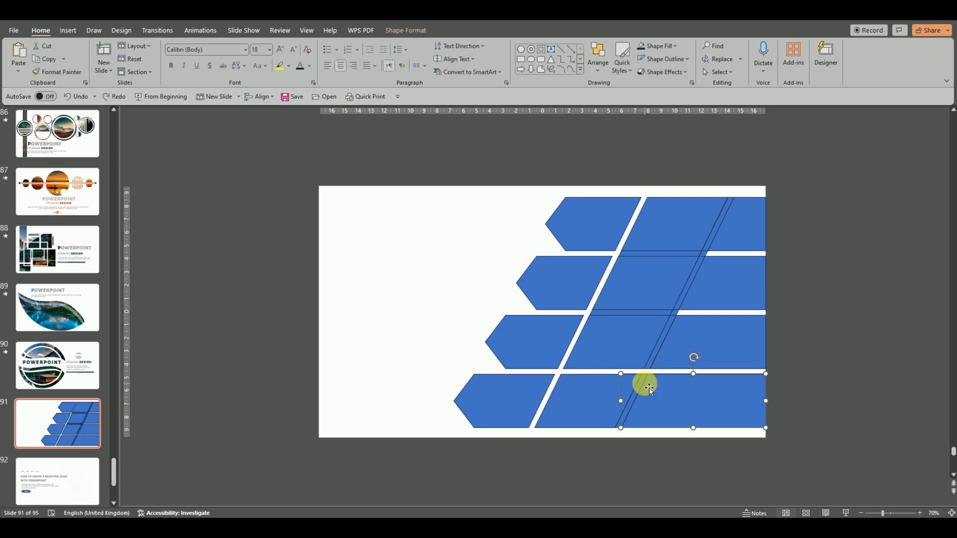
# - Delete the second diagonal's strip pieces in the bottom two rows and the horizontal sliver between the second and third rows
pyautogui.click(641, 385)
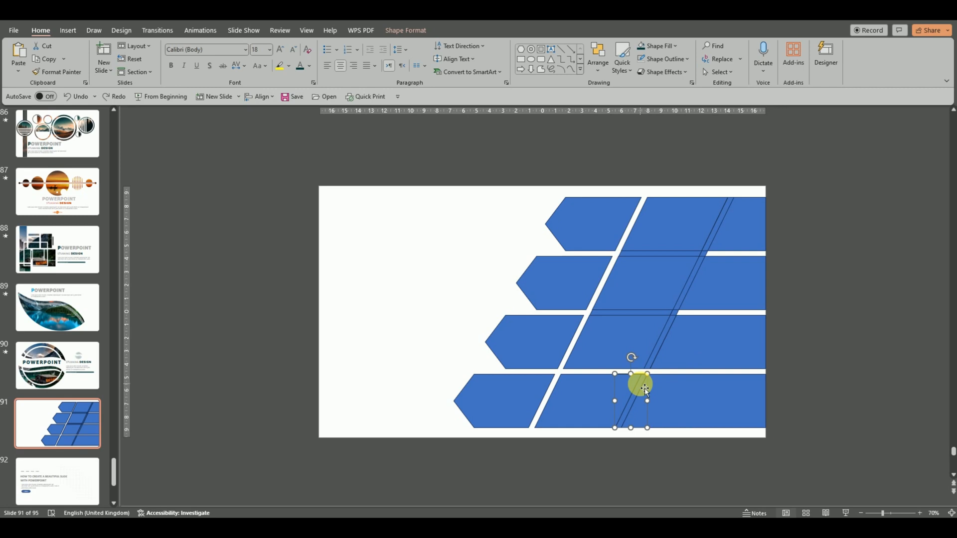
pyautogui.press('Delete')
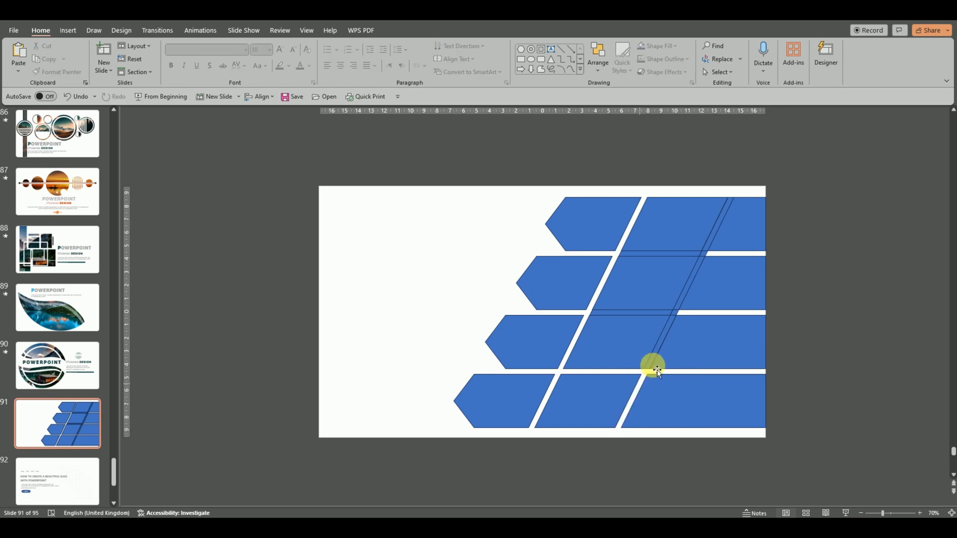
pyautogui.click(664, 338)
pyautogui.press('Delete')
pyautogui.click(656, 312)
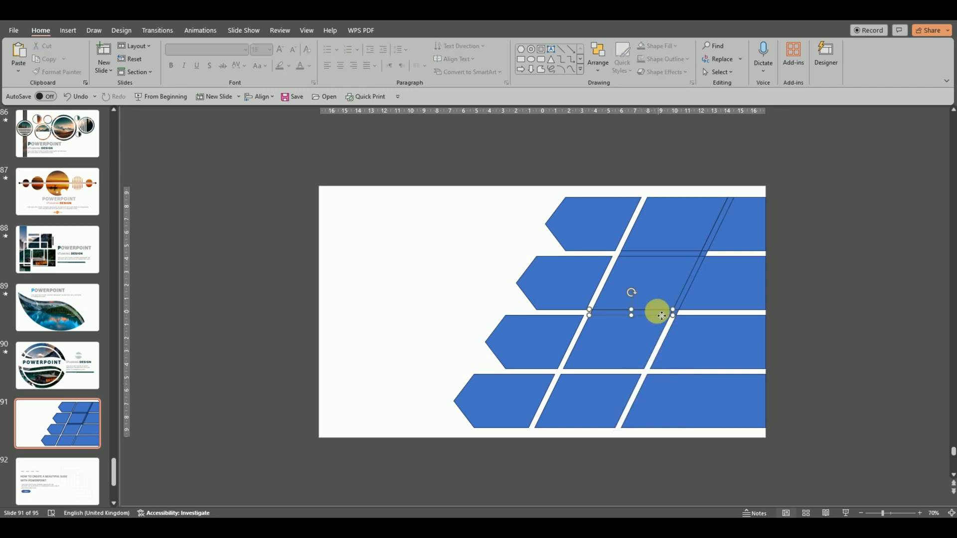
pyautogui.press('Delete')
# - Delete the horizontal sliver between the top two rows and the second diagonal's remaining strip pieces and junctions
pyautogui.click(699, 260)
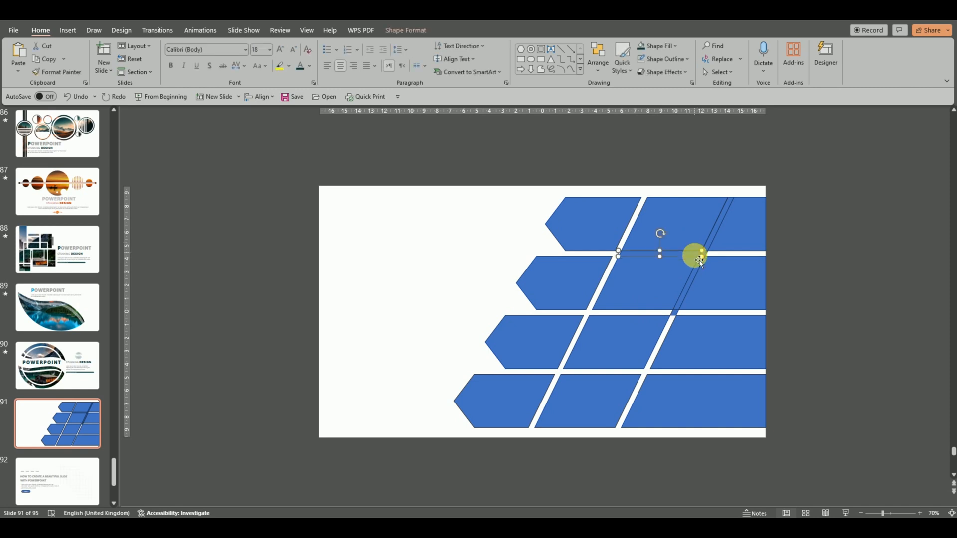
pyautogui.press('Delete')
pyautogui.click(696, 268)
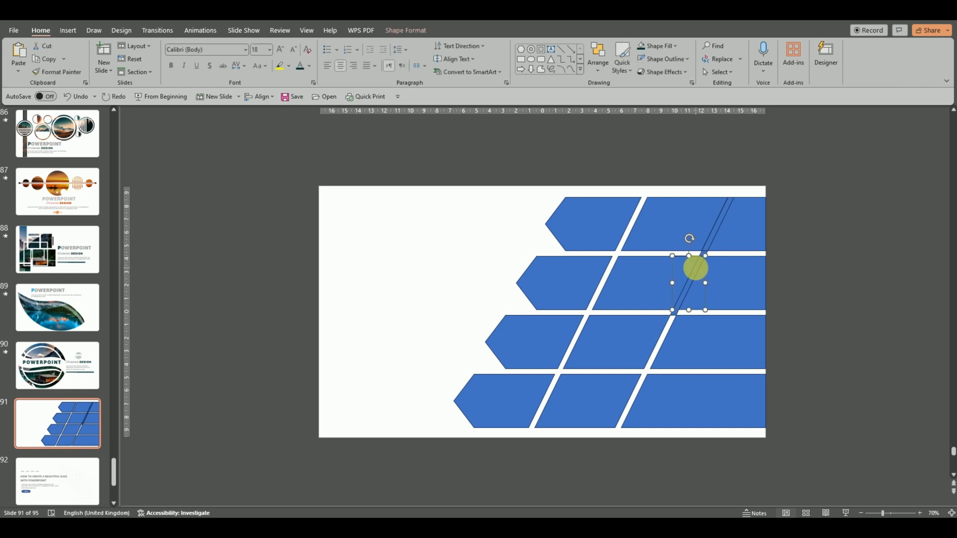
pyautogui.press('Delete')
pyautogui.click(704, 254)
pyautogui.press('Delete')
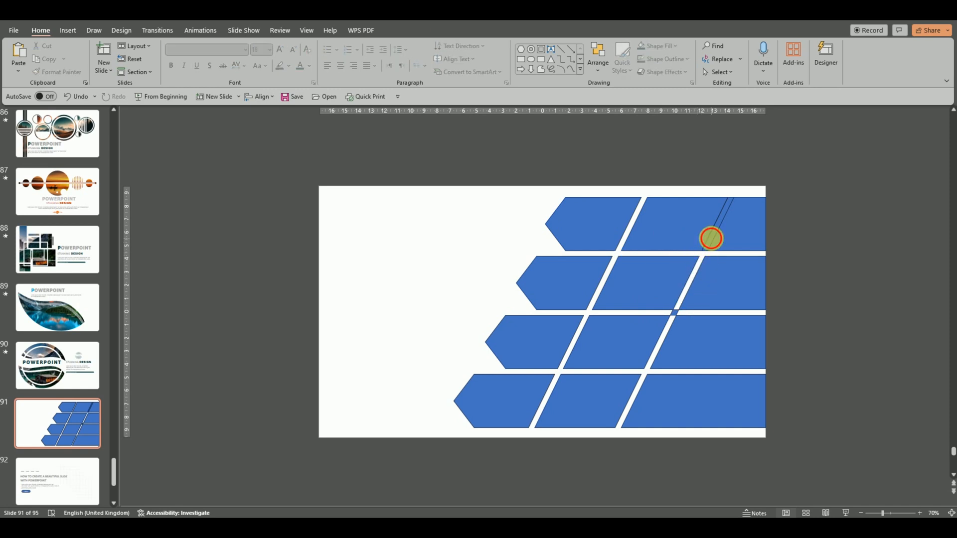
pyautogui.click(711, 238)
pyautogui.press('Delete')
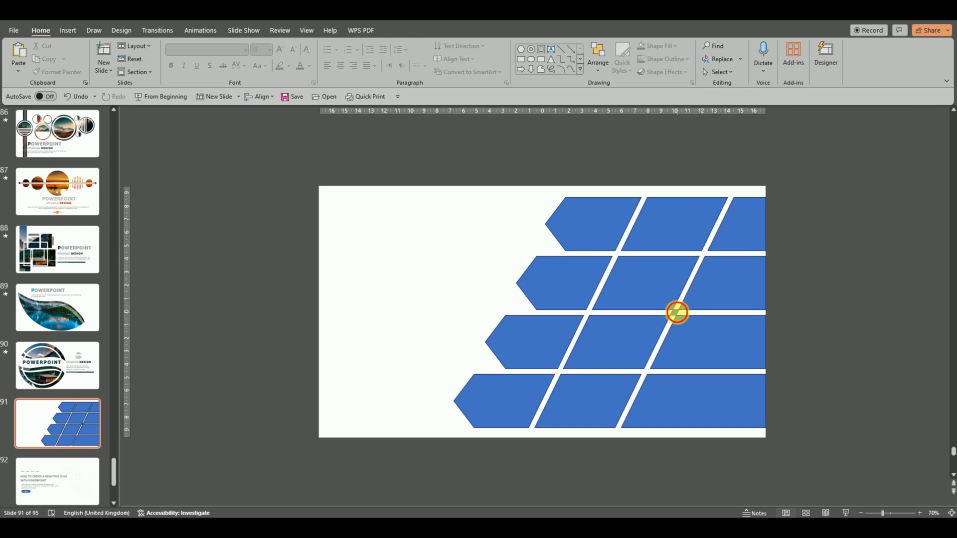
pyautogui.click(677, 313)
pyautogui.press('Delete')
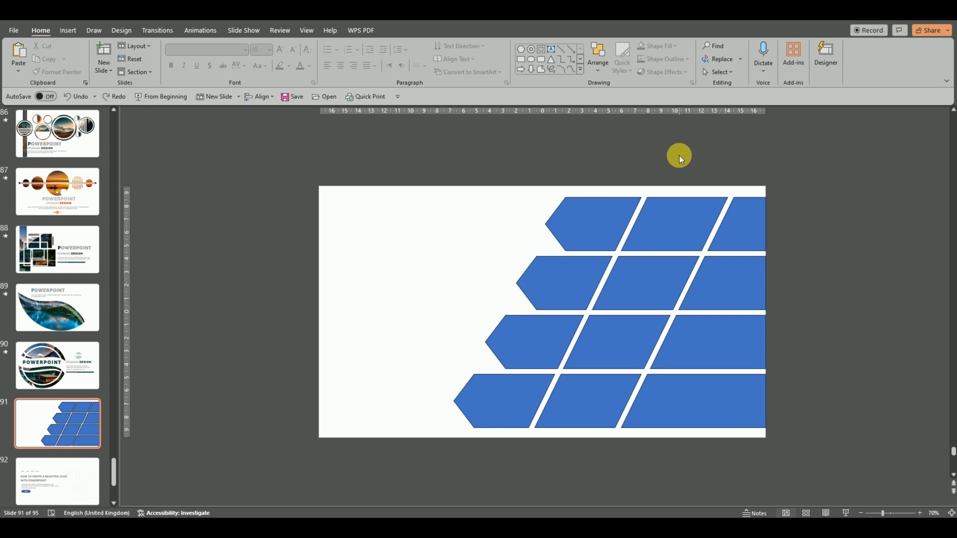
# - Delete the pointed end piece of the third row and combine all remaining pieces into one shape with Union
pyautogui.click(529, 354)
pyautogui.press('Delete')
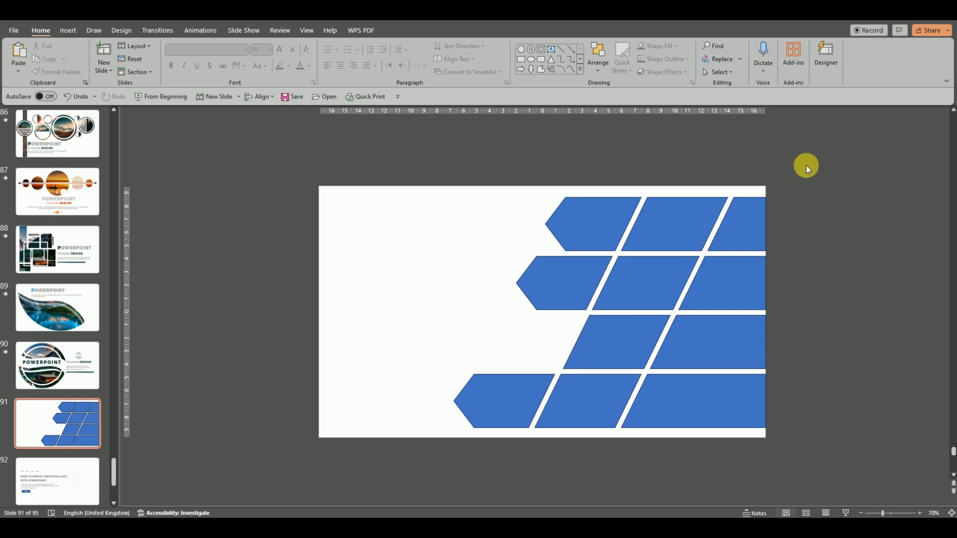
pyautogui.moveTo(803, 156); pyautogui.dragTo(411, 447)
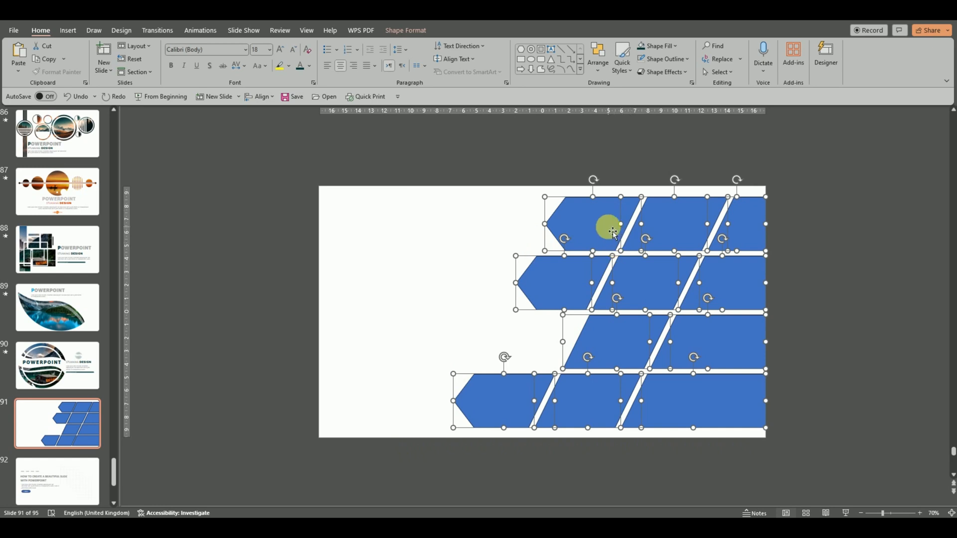
pyautogui.click(419, 30)
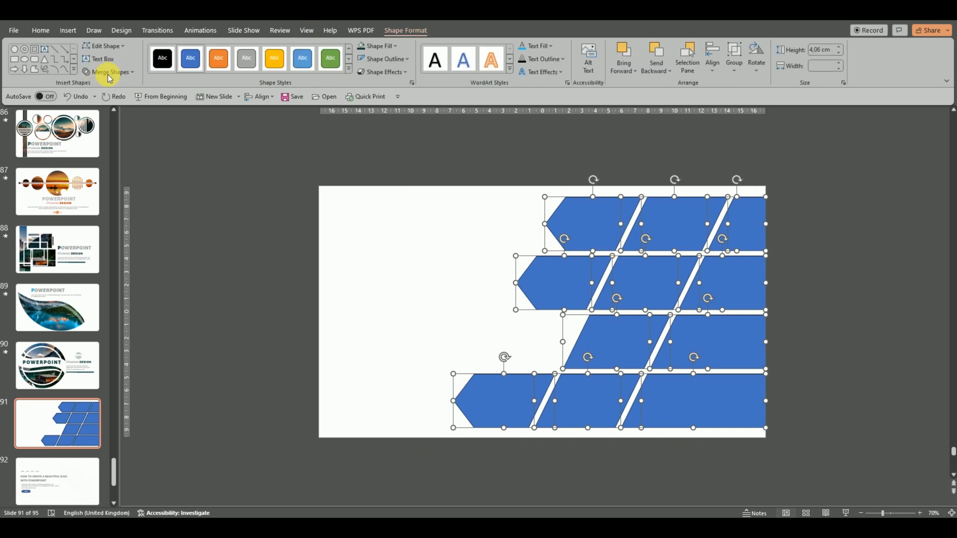
pyautogui.click(117, 72)
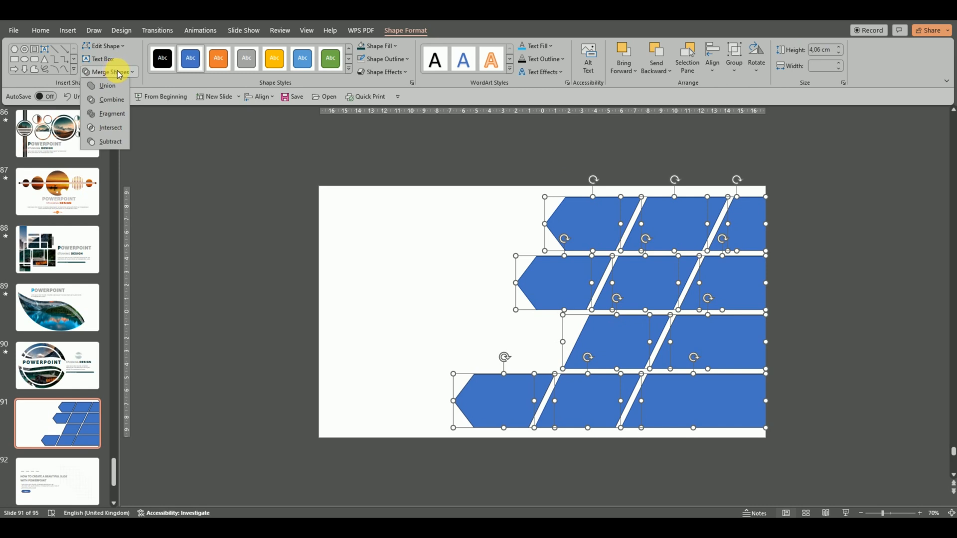
pyautogui.click(107, 86)
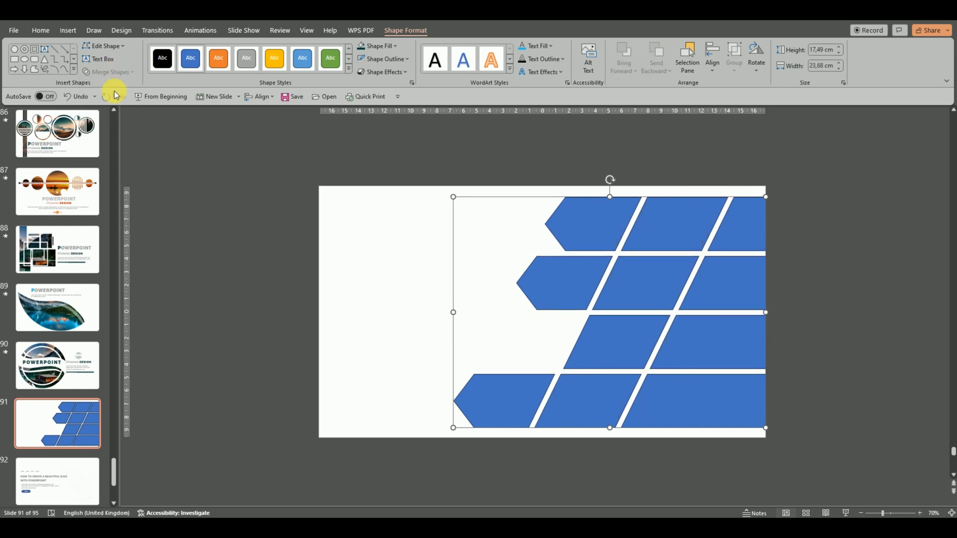
# - Copy the united shape and switch to Slide Master view
pyautogui.click(631, 218)
pyautogui.rightClick(631, 218)
pyautogui.click(654, 250)
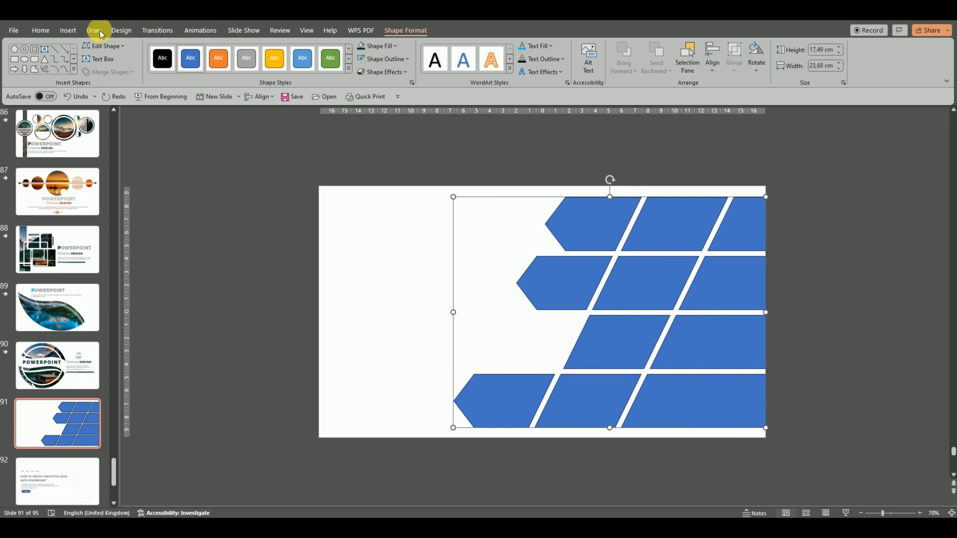
pyautogui.click(307, 32)
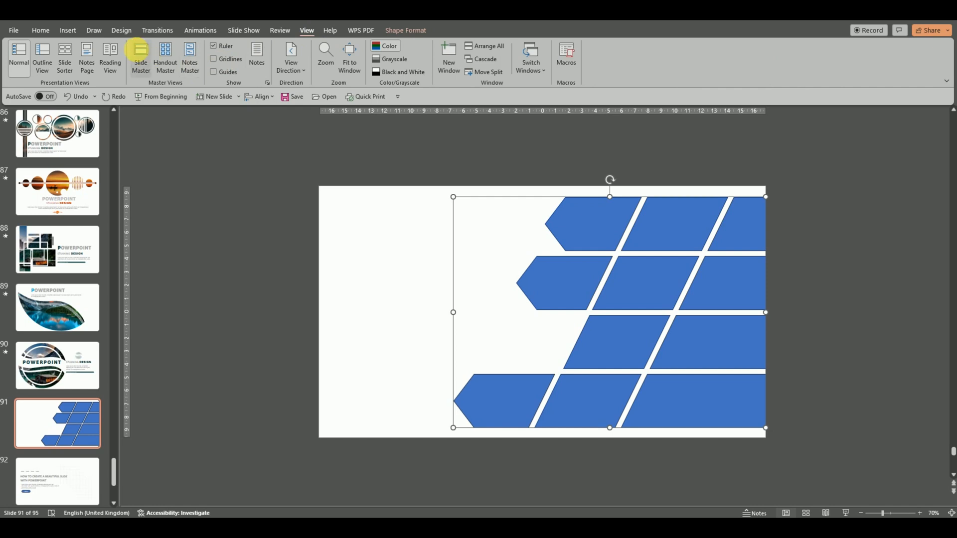
pyautogui.click(141, 57)
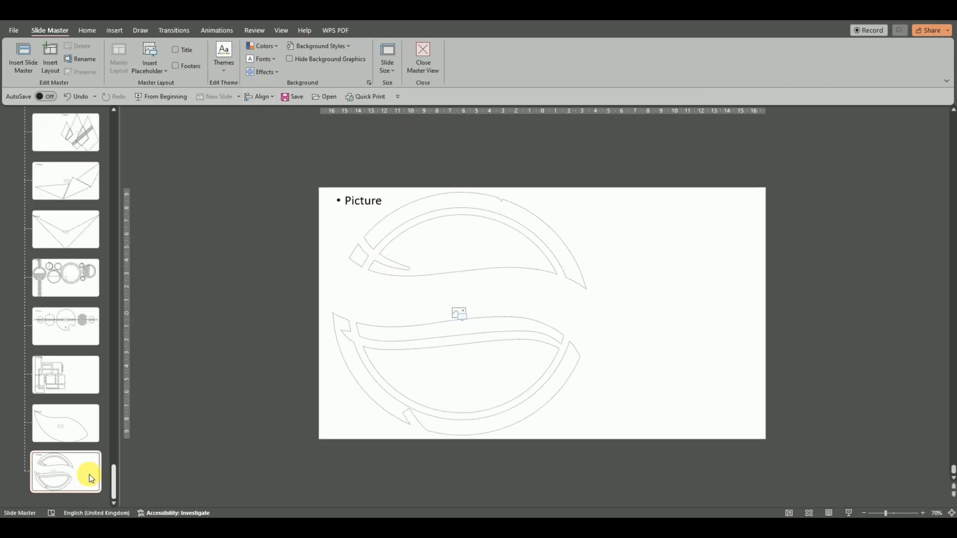
# - Insert an empty layout without placeholders after the last layout and paste the copied shape onto it
pyautogui.press('Return')
pyautogui.moveTo(226, 156); pyautogui.dragTo(863, 474)
pyautogui.press('Delete')
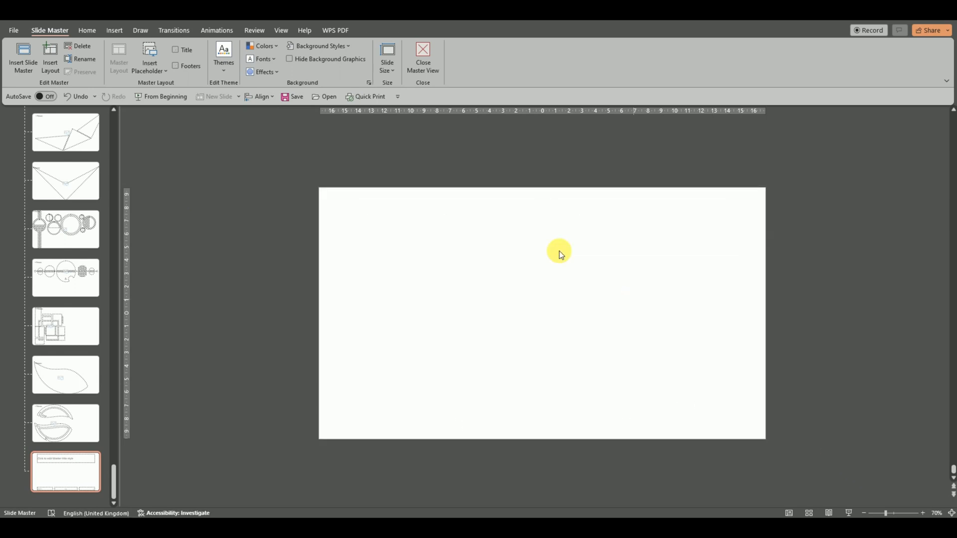
pyautogui.rightClick(561, 251)
pyautogui.click(582, 291)
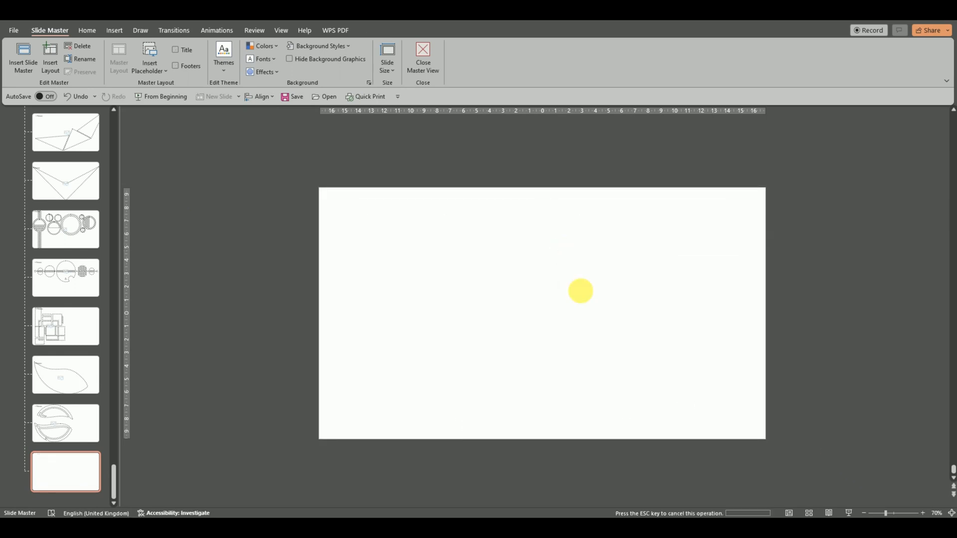
# - Insert a picture placeholder about 31.5 cm wide and 23.2 cm high that covers the whole blue shape
pyautogui.click(147, 68)
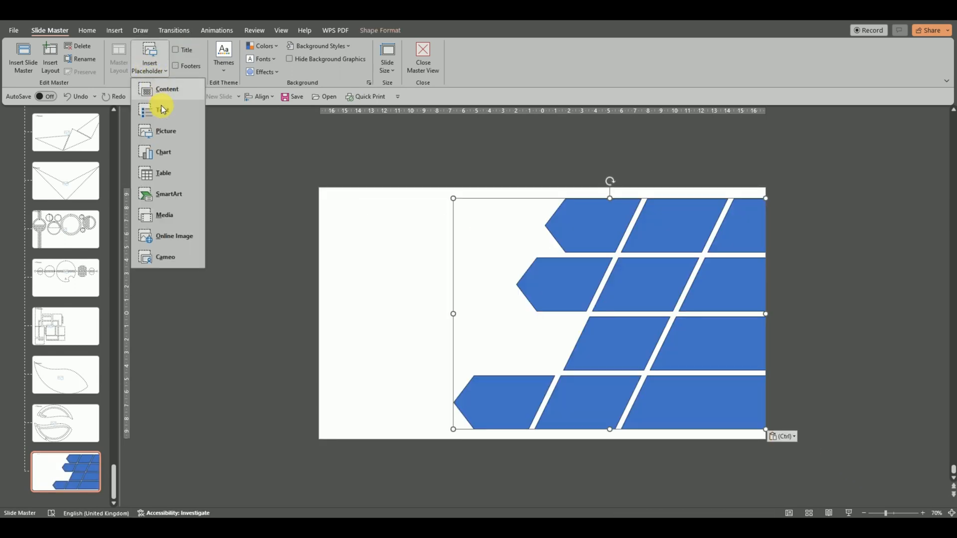
pyautogui.click(163, 131)
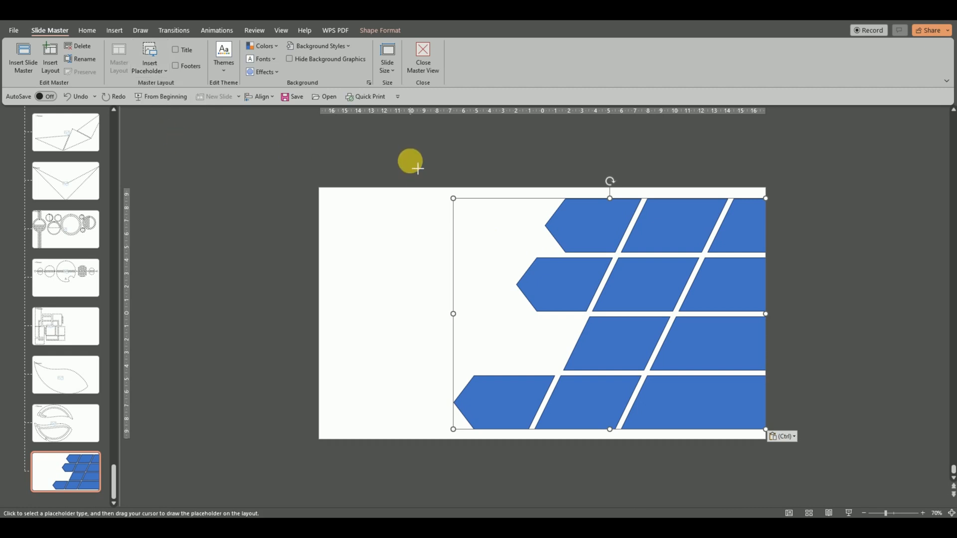
pyautogui.moveTo(410, 161)
pyautogui.mouseDown()
pyautogui.moveTo(479, 250)
pyautogui.moveTo(825, 467)
pyautogui.mouseUp()
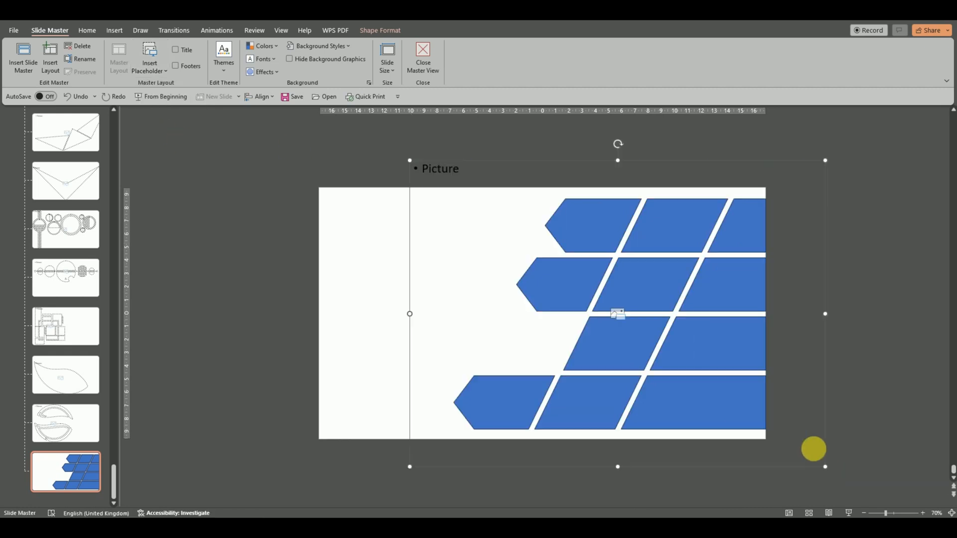
# - Bring the picture placeholder to the front of the blue shape
pyautogui.rightClick(651, 282)
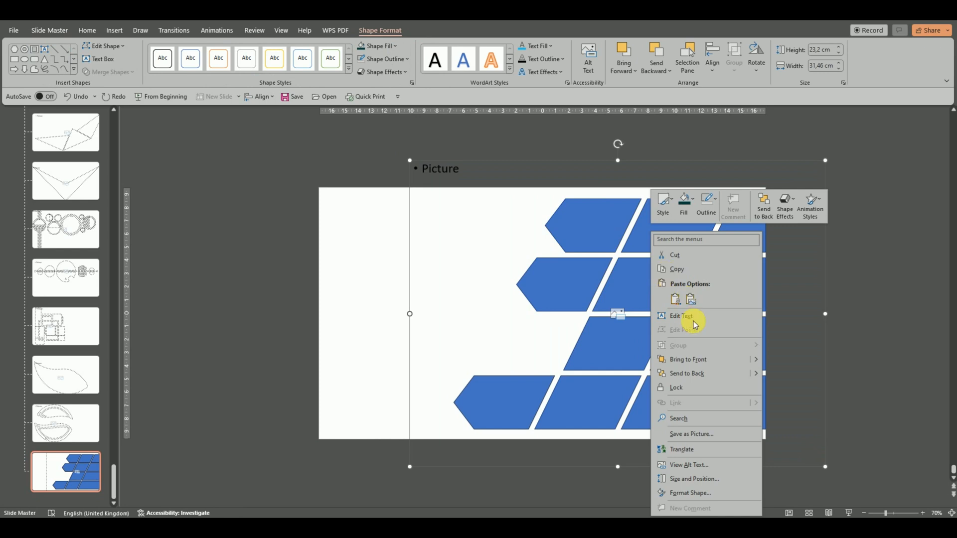
pyautogui.click(701, 364)
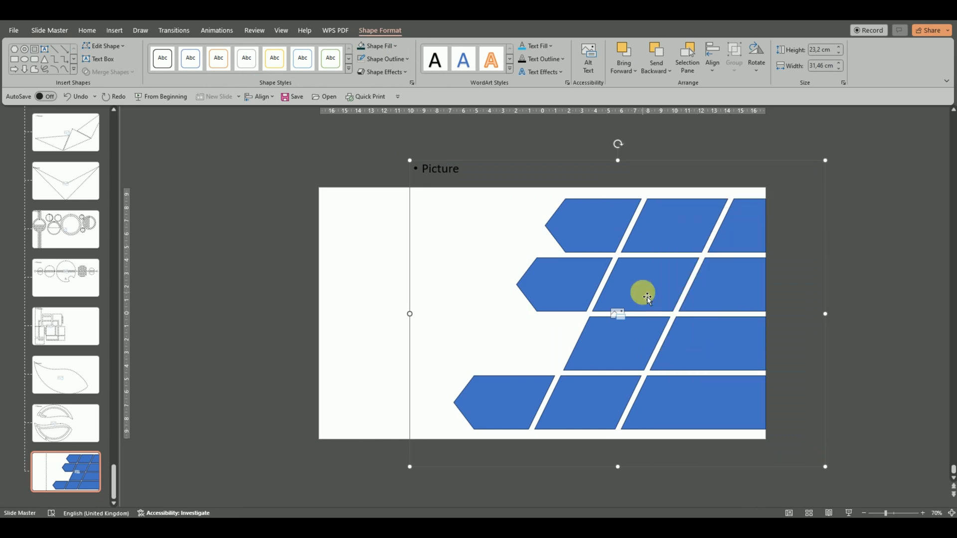
pyautogui.click(846, 265)
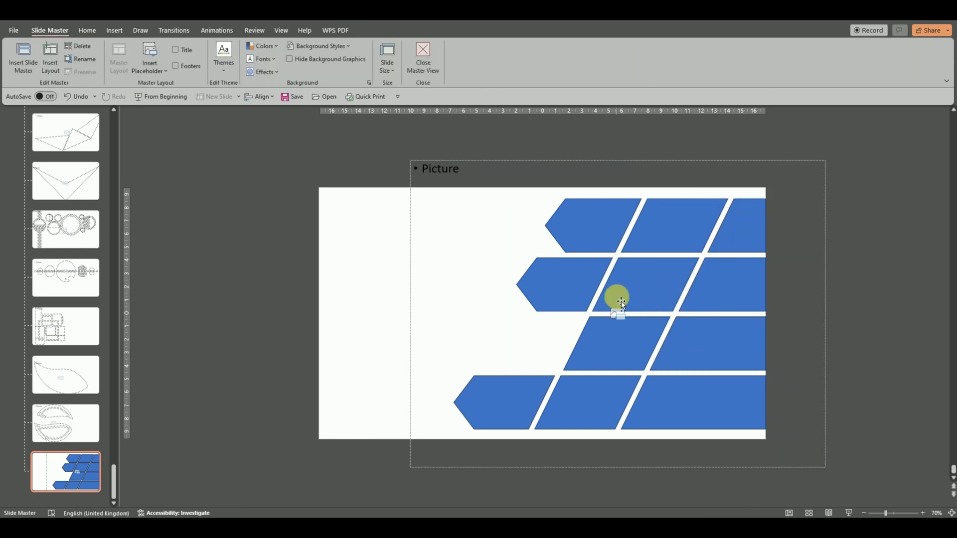
pyautogui.click(573, 177)
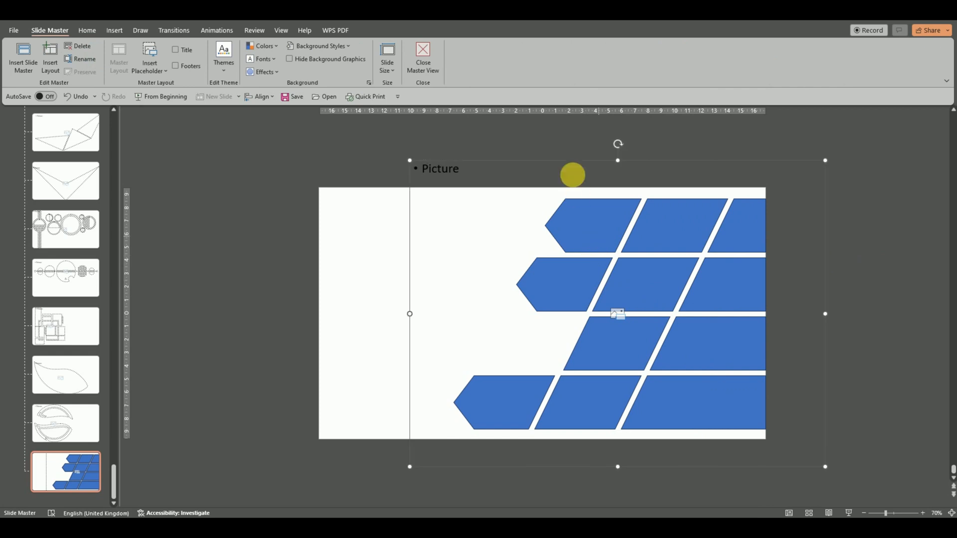
pyautogui.rightClick(575, 163)
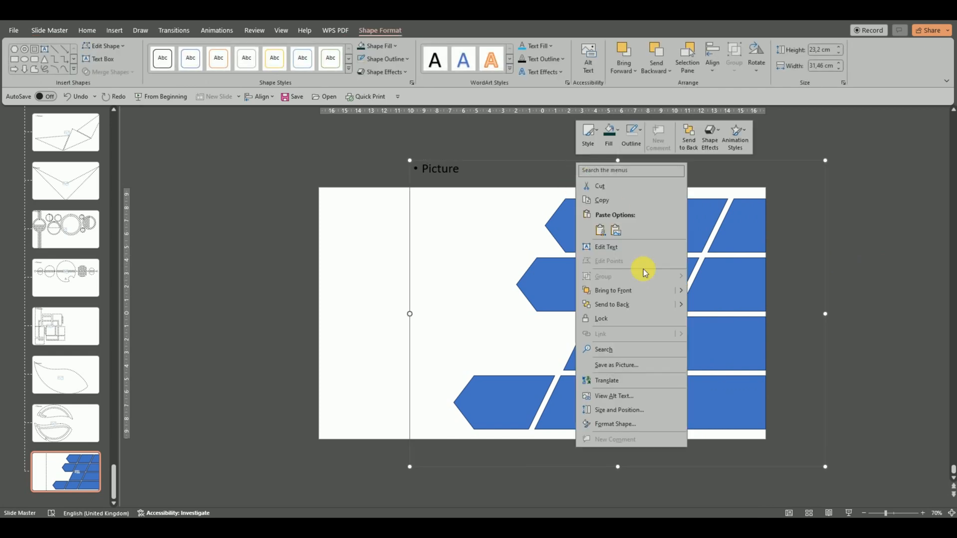
pyautogui.click(506, 244)
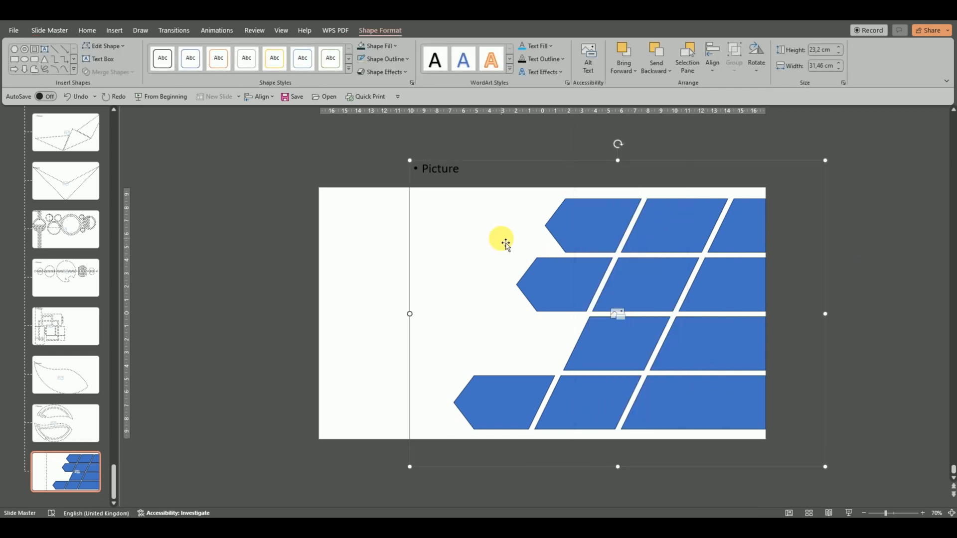
pyautogui.click(658, 283)
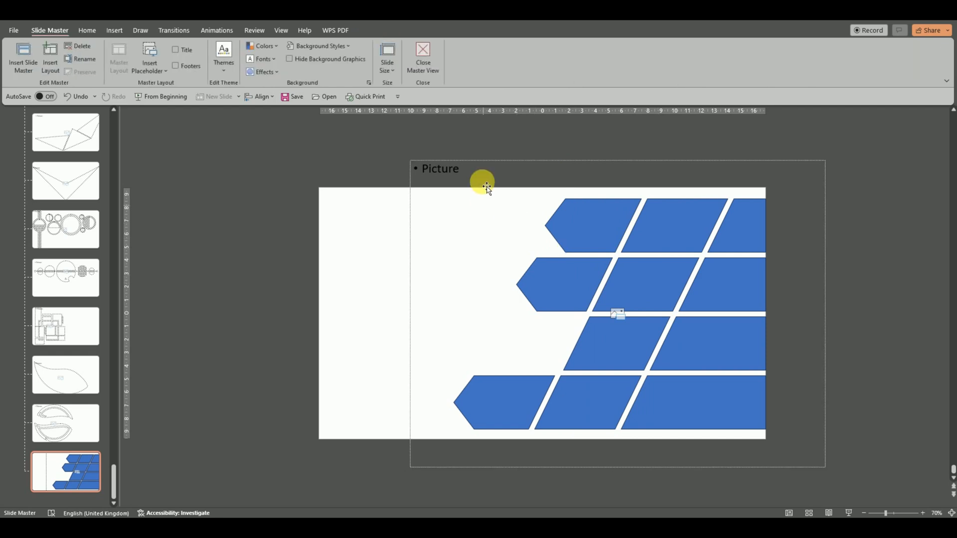
pyautogui.click(483, 167)
pyautogui.click(606, 219)
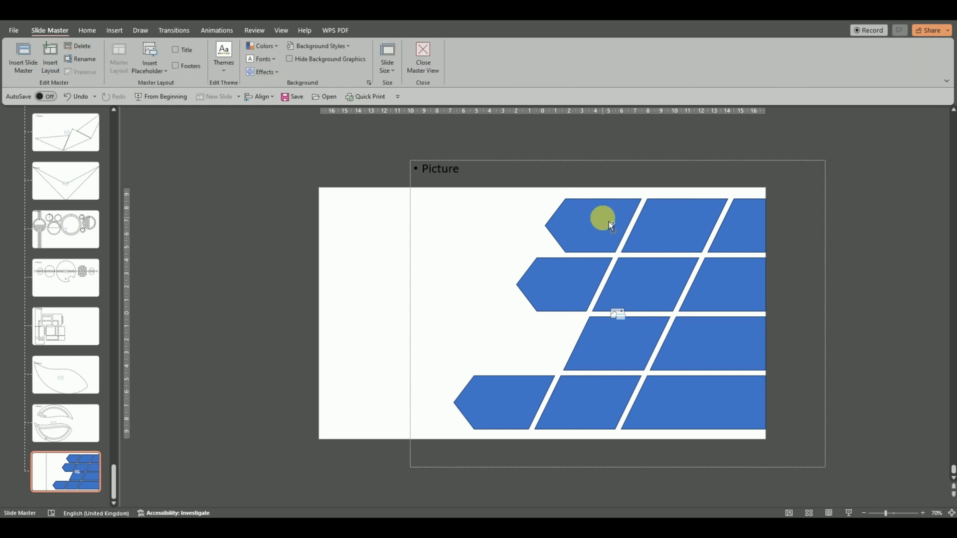
# - Send the picture placeholder behind the blue shape and merge the two with Intersect
pyautogui.rightClick(603, 218)
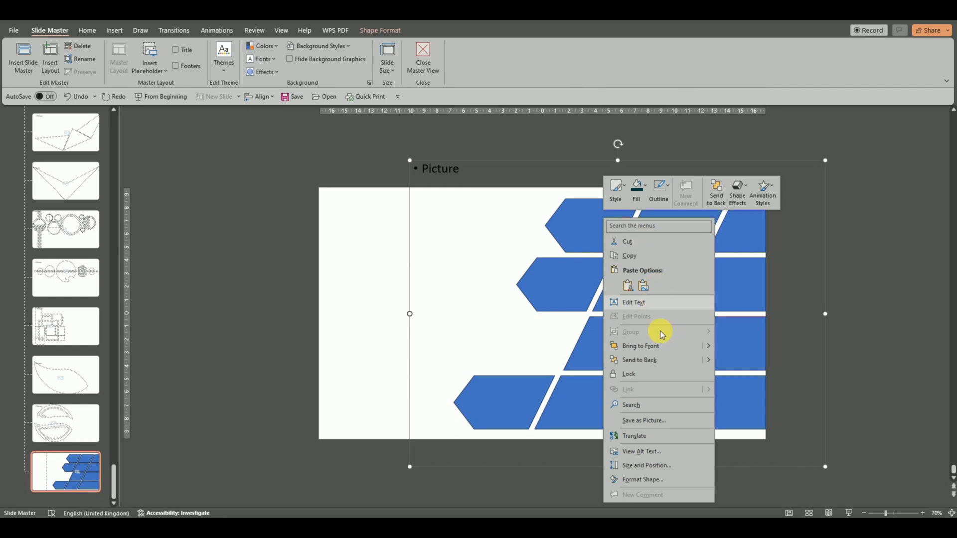
pyautogui.click(640, 360)
pyautogui.click(675, 222)
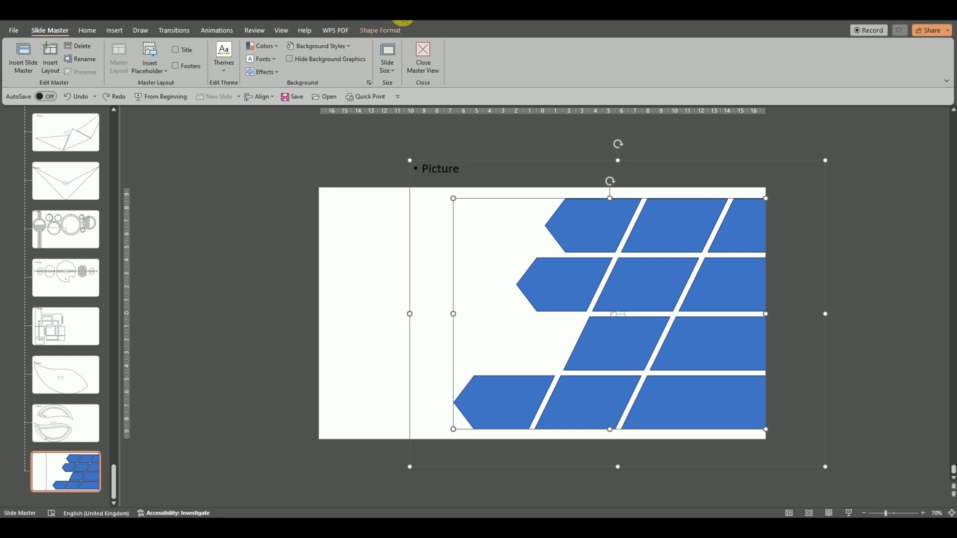
pyautogui.click(379, 31)
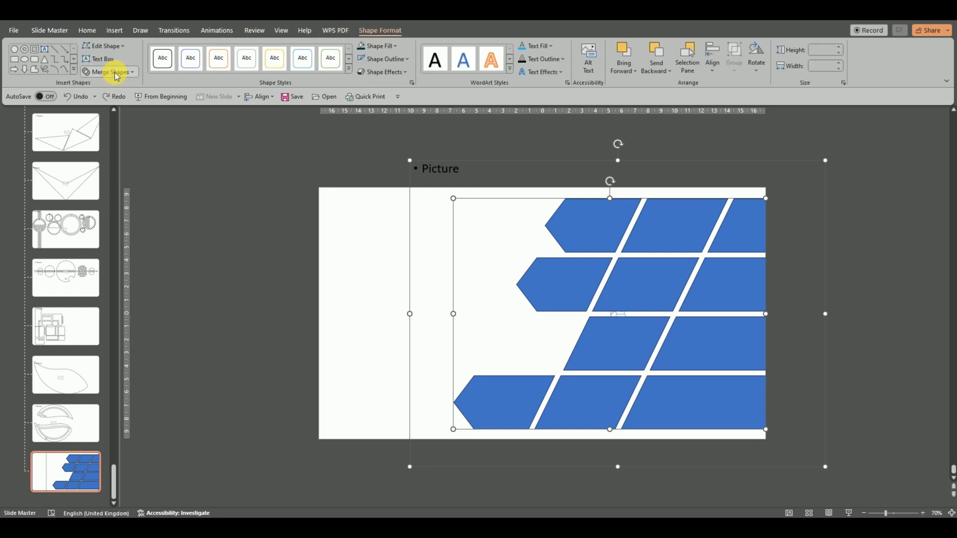
pyautogui.click(114, 74)
pyautogui.click(118, 130)
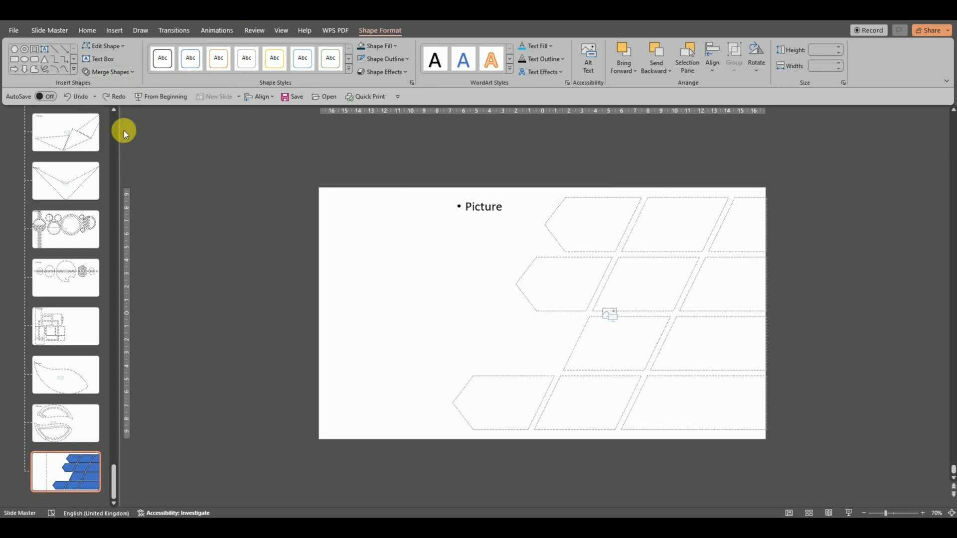
pyautogui.click(396, 139)
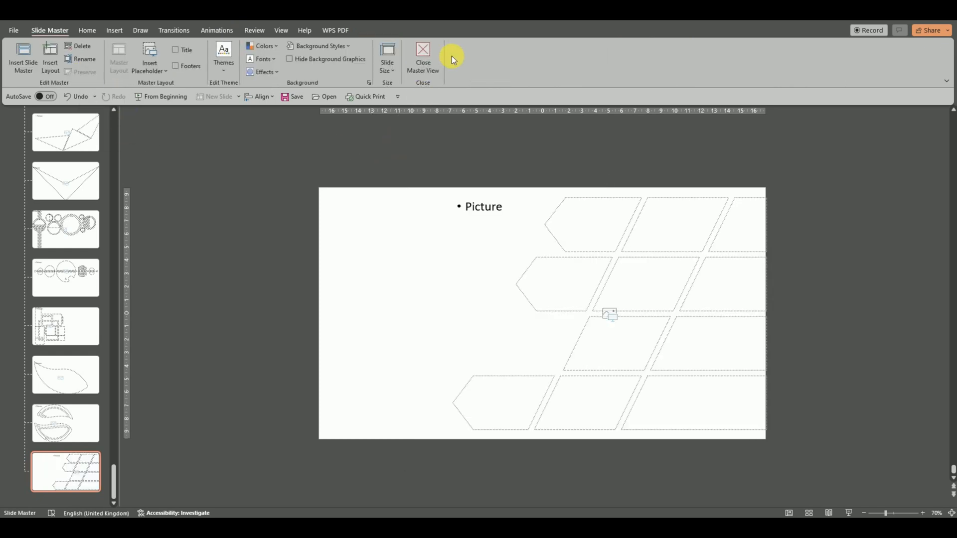
# - Close Slide Master view and add a new slide with 87_Custom Layout after the last slide
pyautogui.click(424, 56)
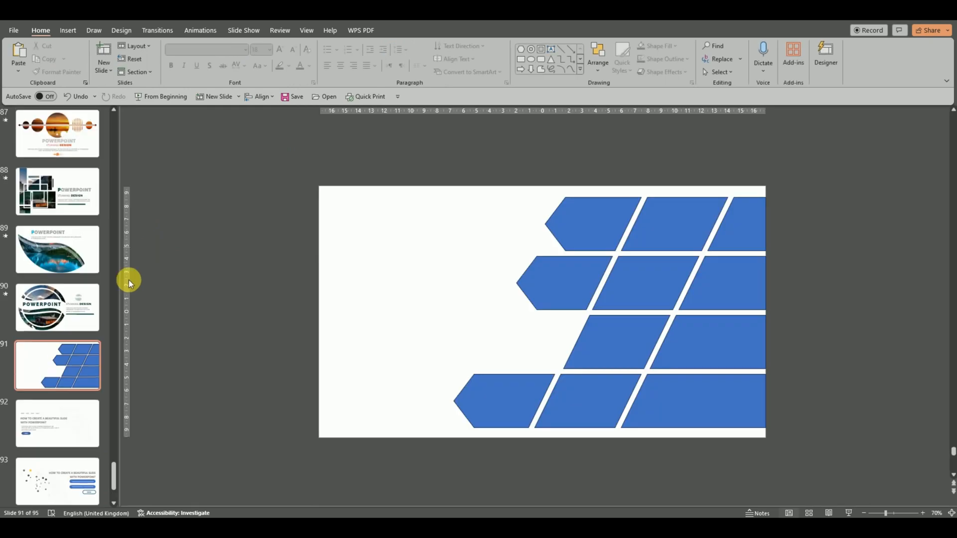
pyautogui.click(76, 319)
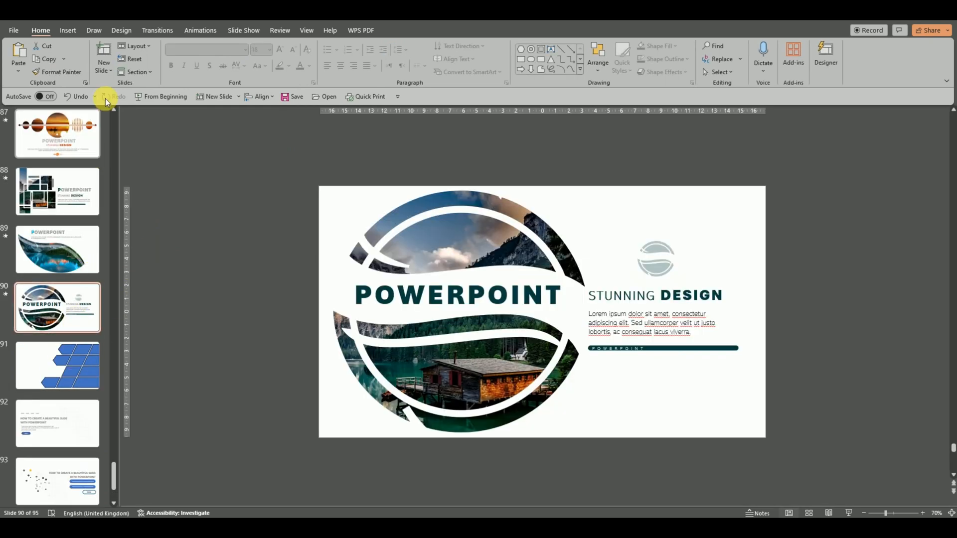
pyautogui.click(103, 73)
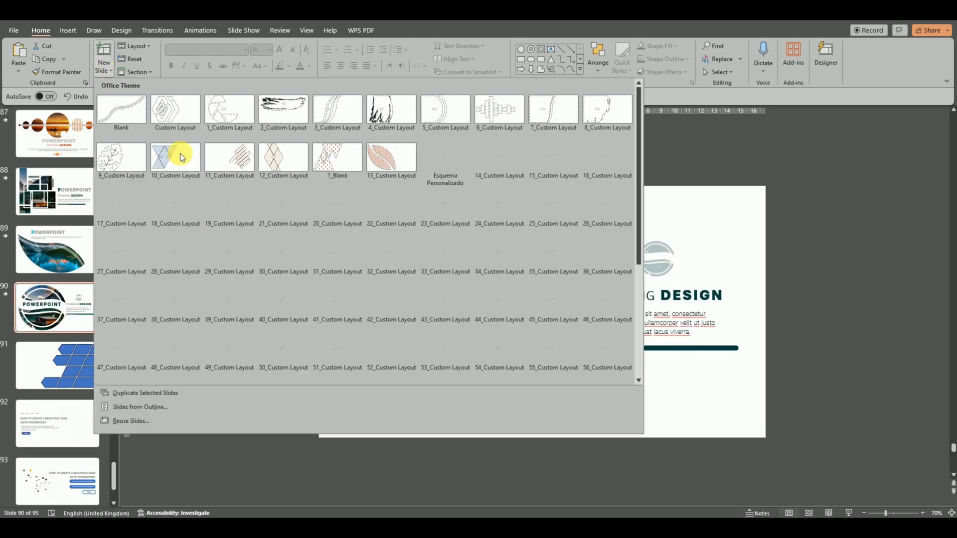
pyautogui.scroll(-3, 455, 319)
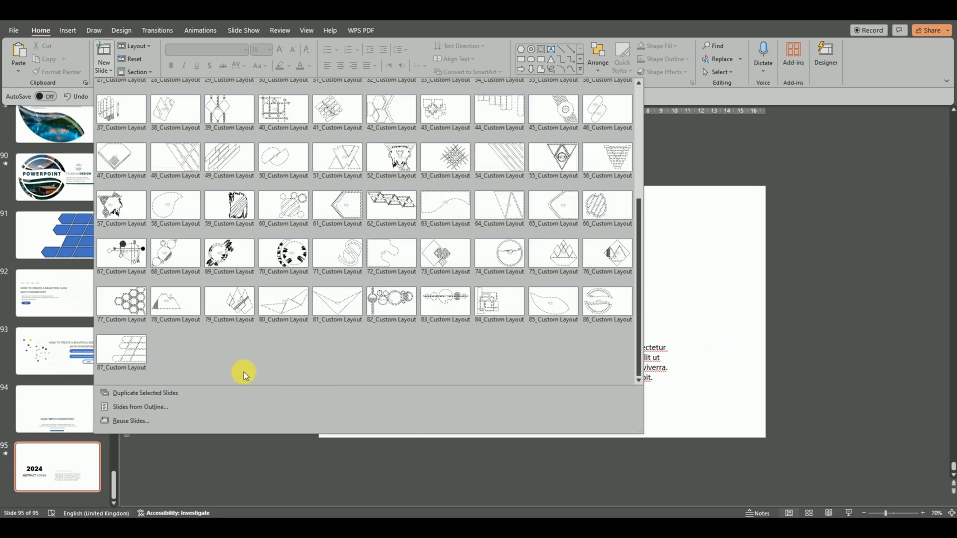
pyautogui.click(141, 352)
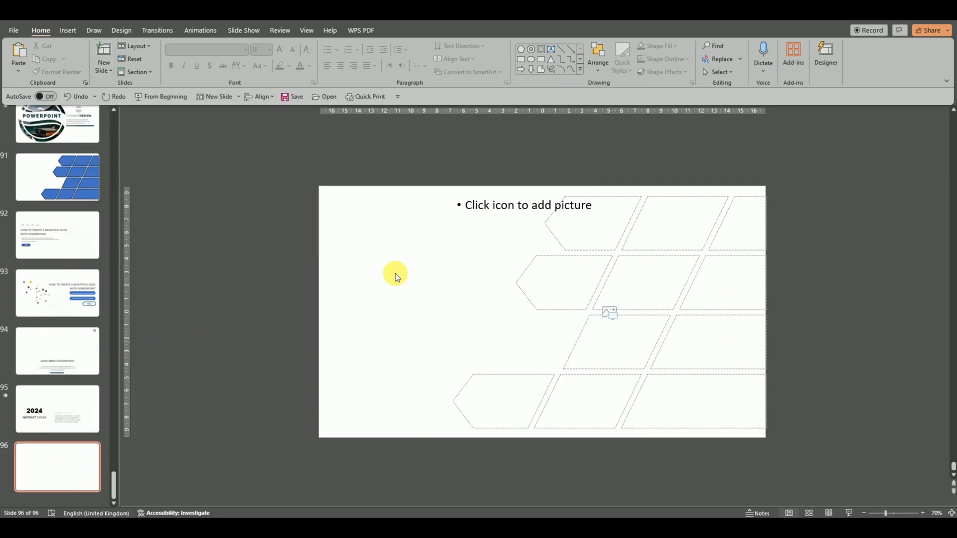